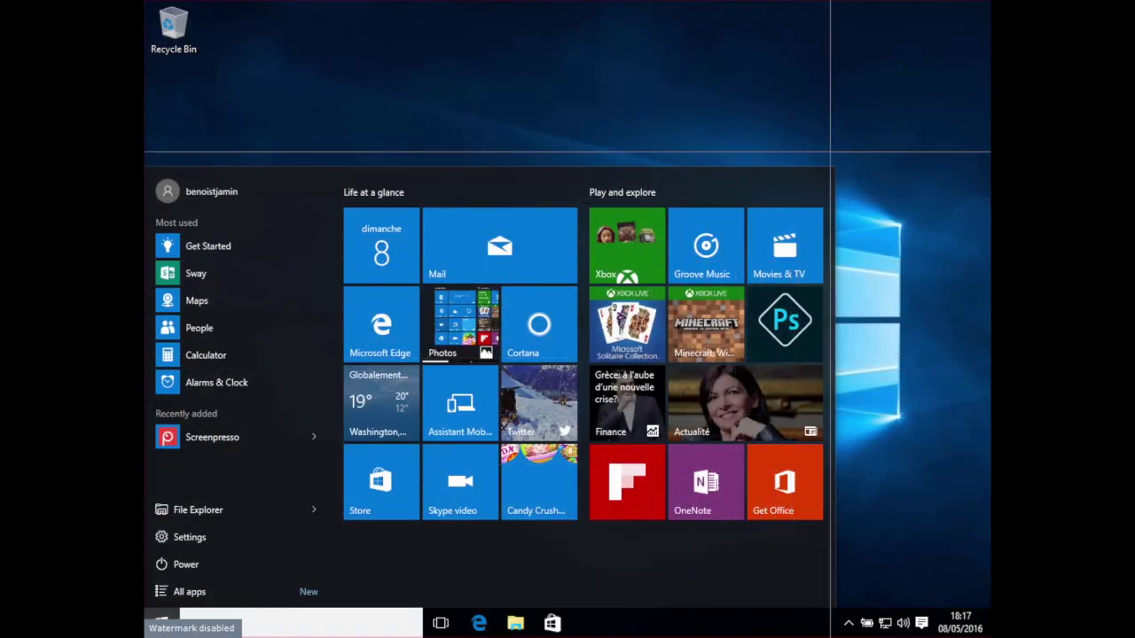
Region-capture the open Start menu, saved as 2016-05-08_18h17_26.png.
{"action": "left_click_drag", "start_coordinate": [843, 165], "coordinate": [145, 637]}
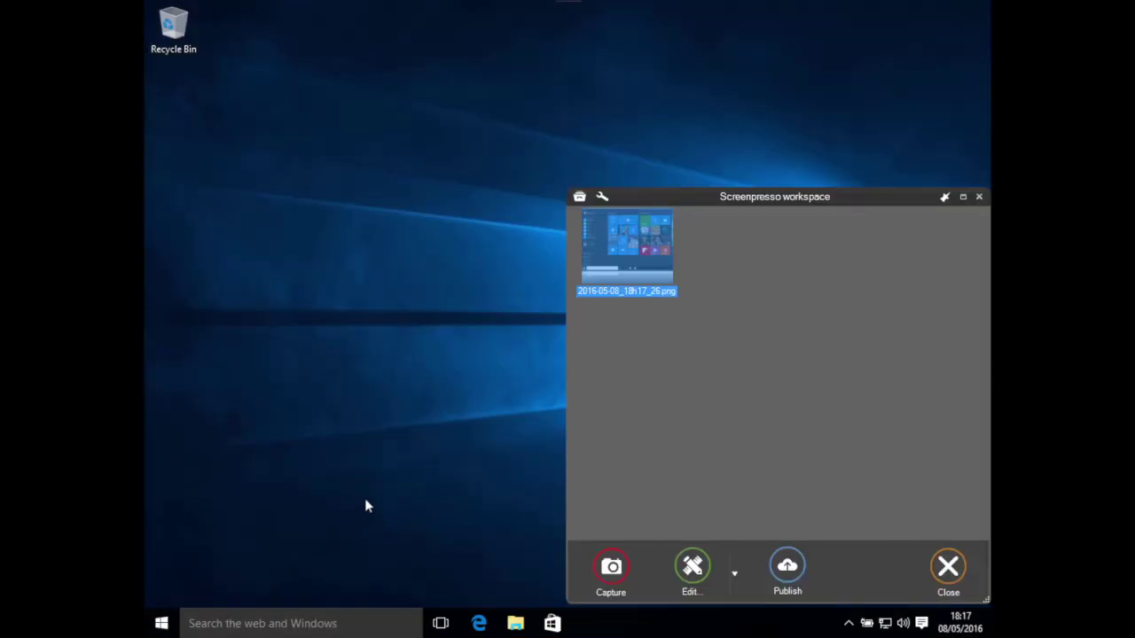
Open Windows Settings from Start and region-capture its window as 2016-05-08_18h17_47.png.
{"action": "left_click", "coordinate": [159, 623]}
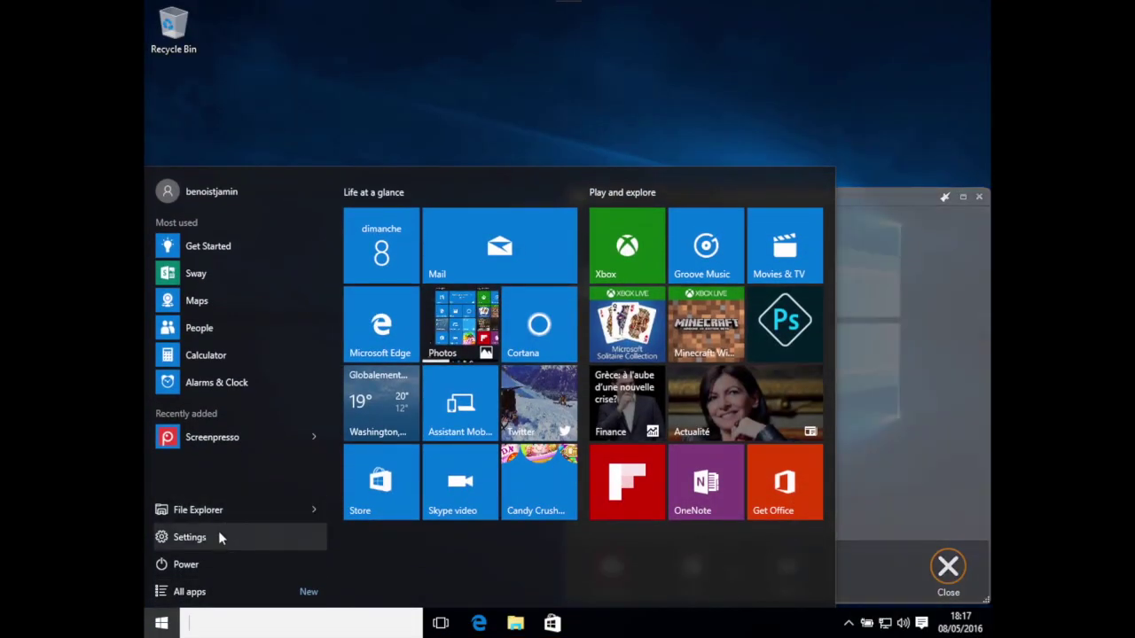
{"action": "left_click", "coordinate": [220, 538]}
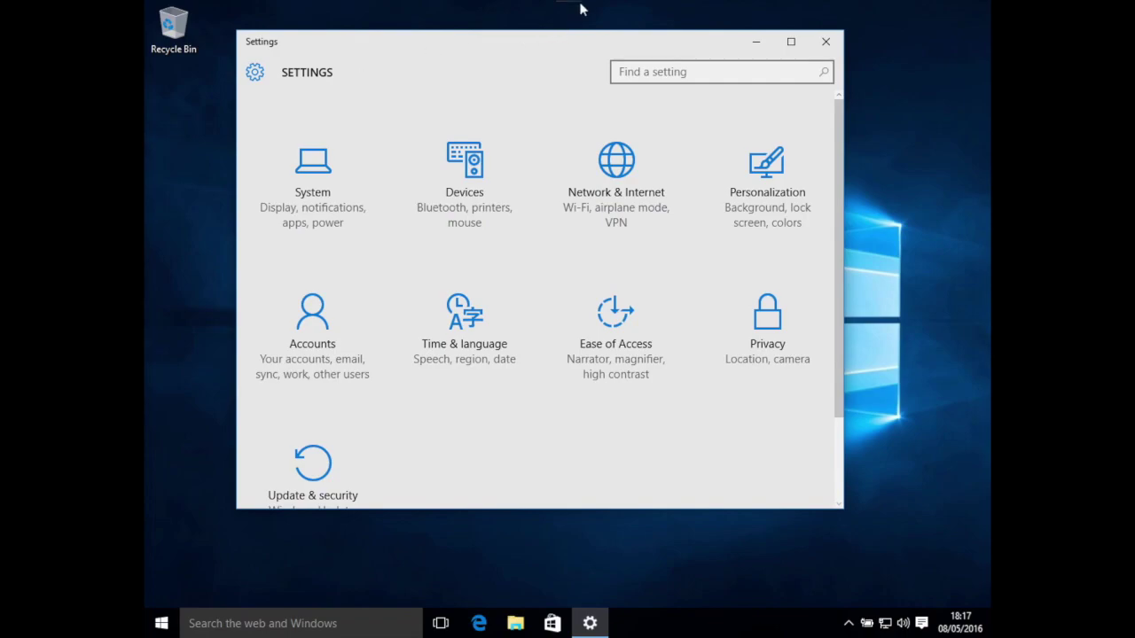
{"action": "mouse_move", "coordinate": [570, 4]}
{"action": "left_click", "coordinate": [488, 45]}
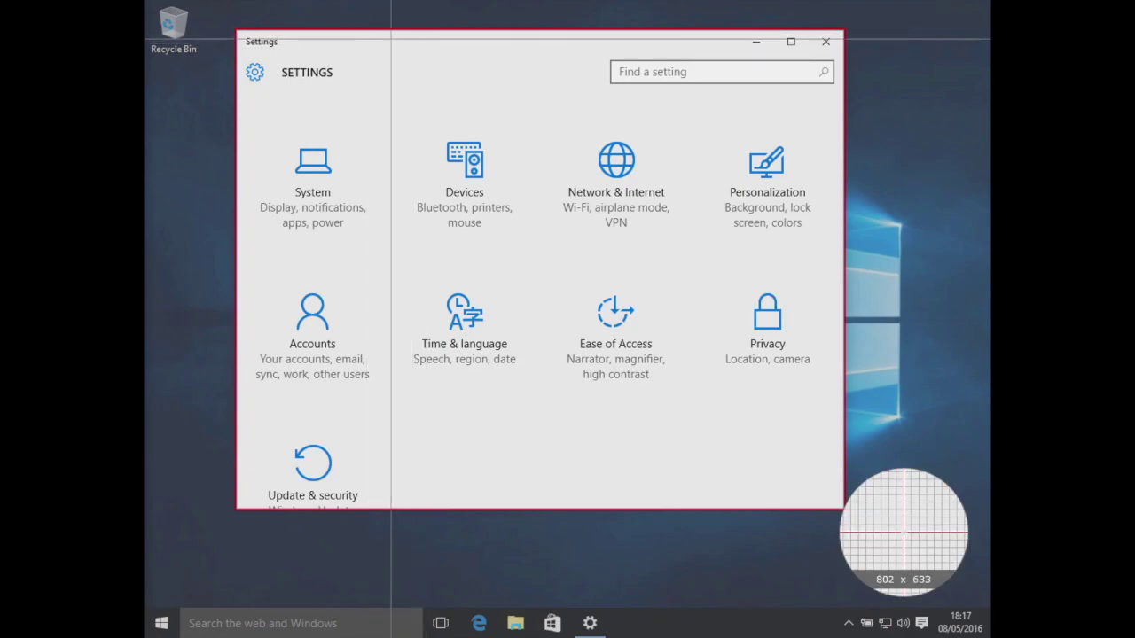
{"action": "left_click", "coordinate": [390, 39]}
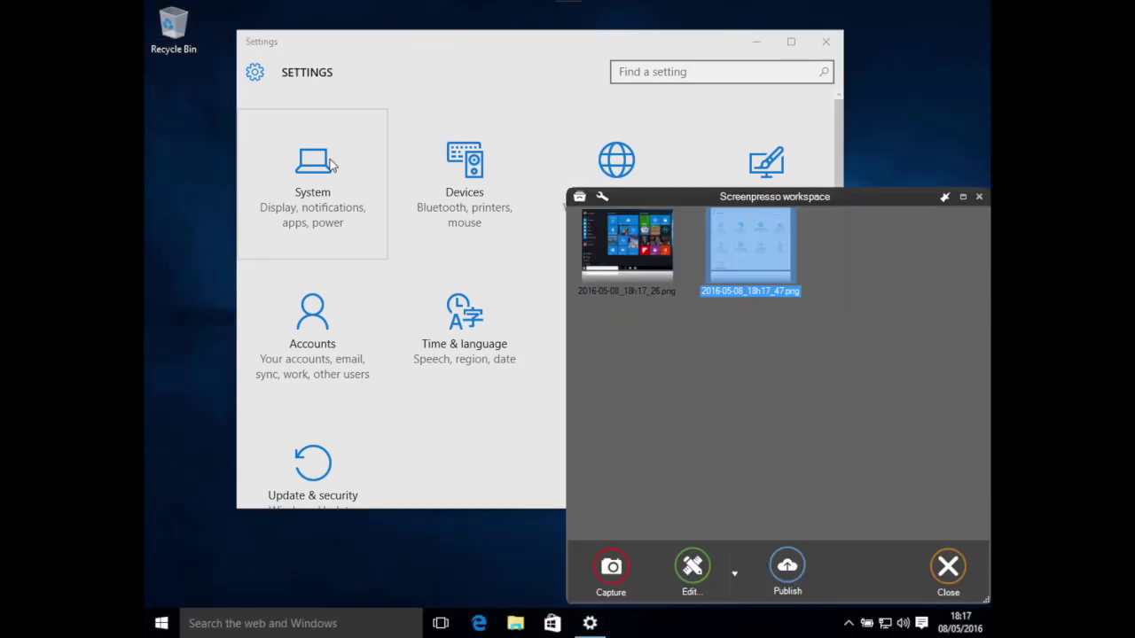
Go to System > Power & sleep, capture the previous region again, then close Settings.
{"action": "left_click", "coordinate": [334, 167]}
{"action": "left_click", "coordinate": [316, 326]}
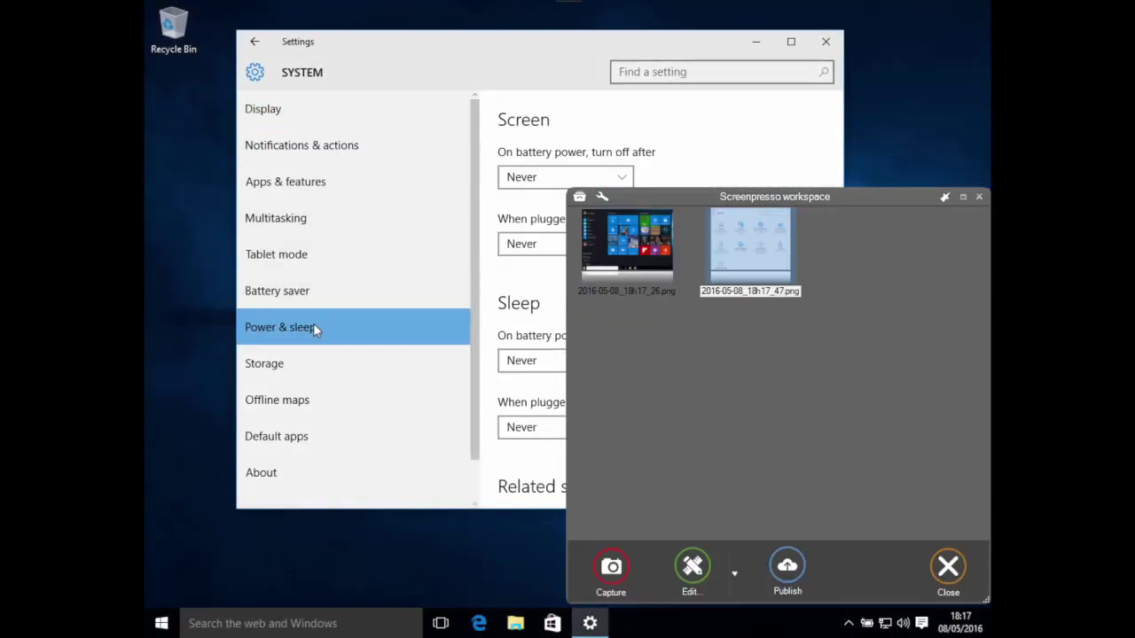
{"action": "mouse_move", "coordinate": [568, 4]}
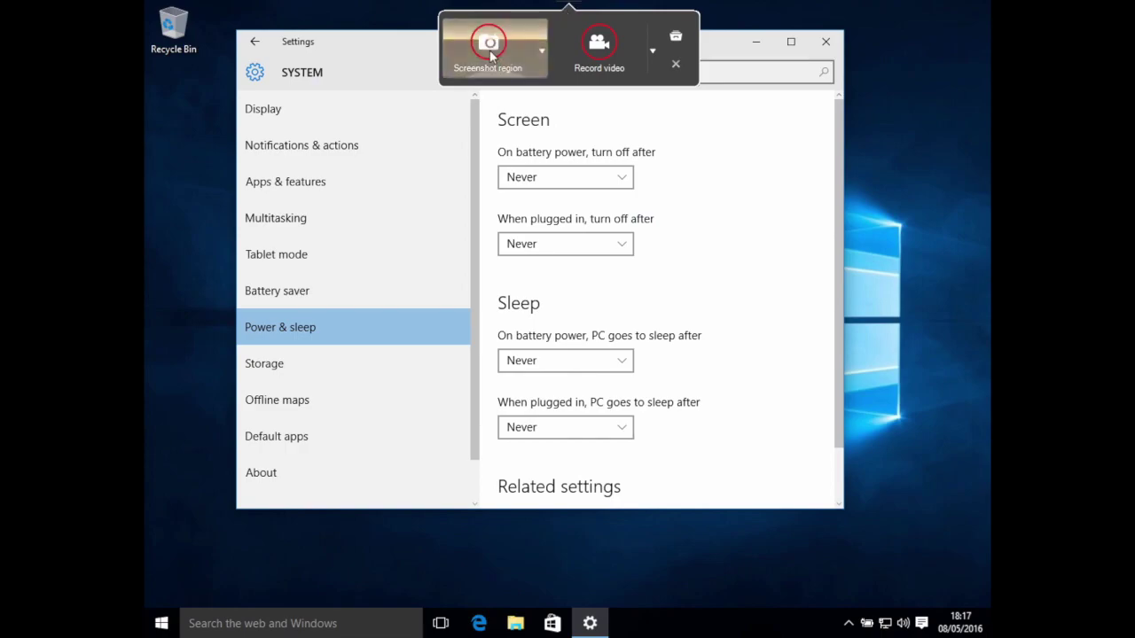
{"action": "left_click", "coordinate": [542, 53]}
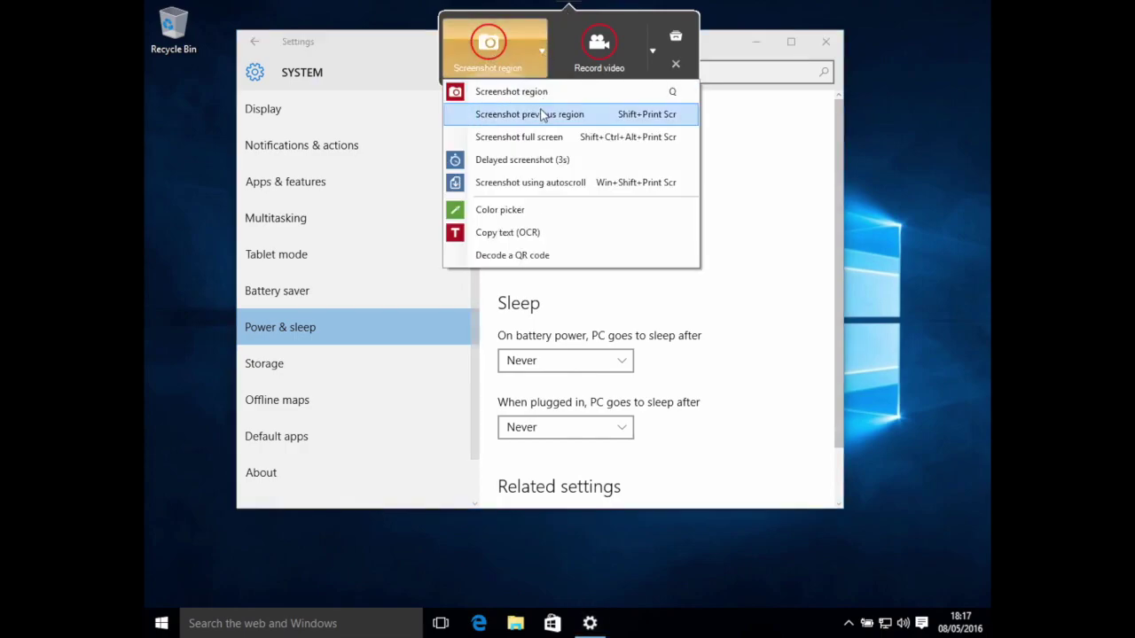
{"action": "left_click", "coordinate": [619, 115]}
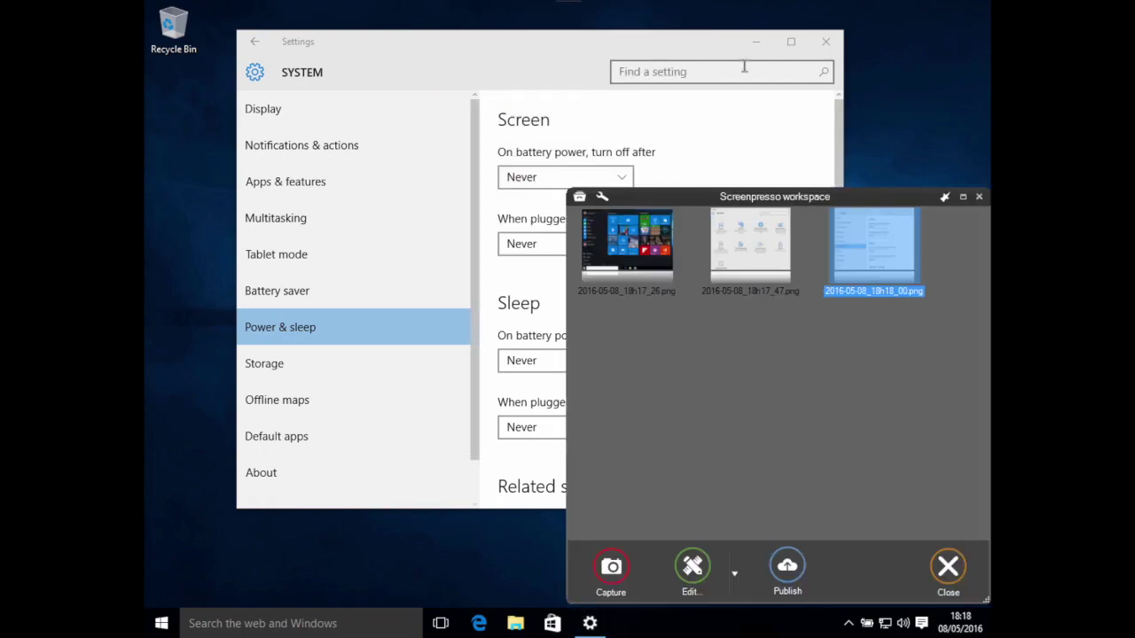
{"action": "left_click", "coordinate": [826, 41]}
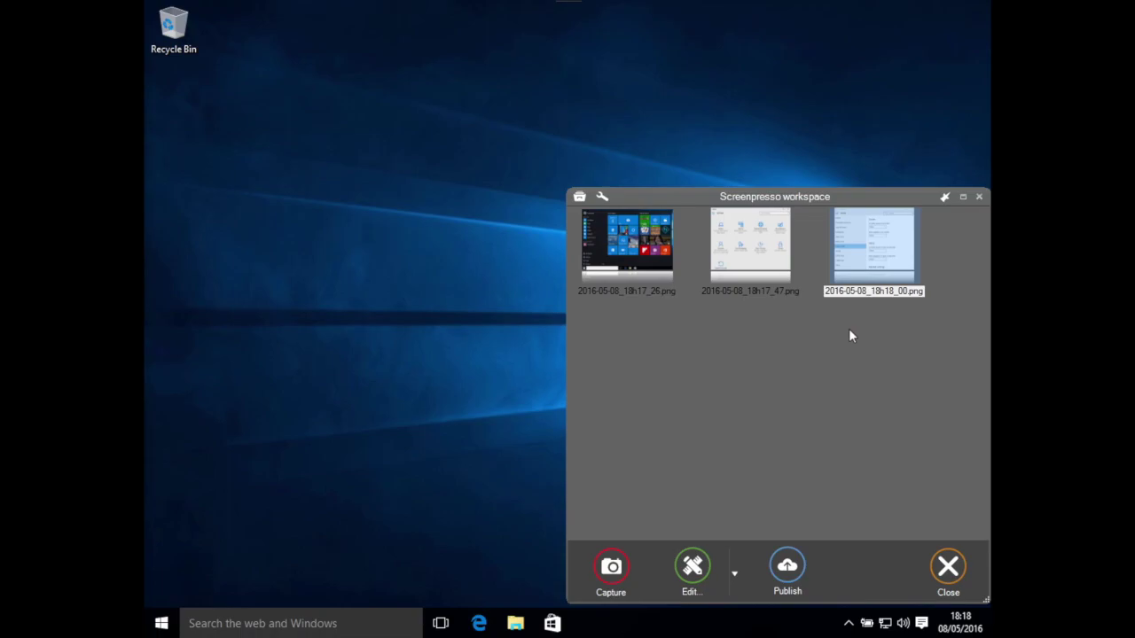
Create a new document from all three screenshots, titled 'How to change power sleep mode'.
{"action": "left_click_drag", "start_coordinate": [899, 327], "coordinate": [629, 241]}
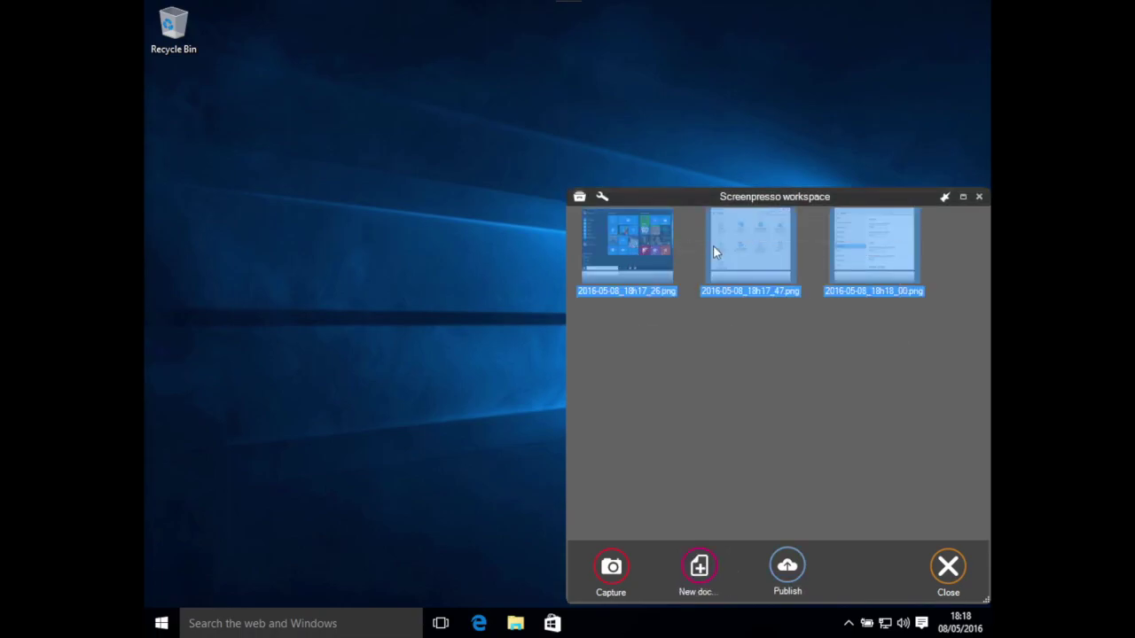
{"action": "left_click", "coordinate": [698, 567]}
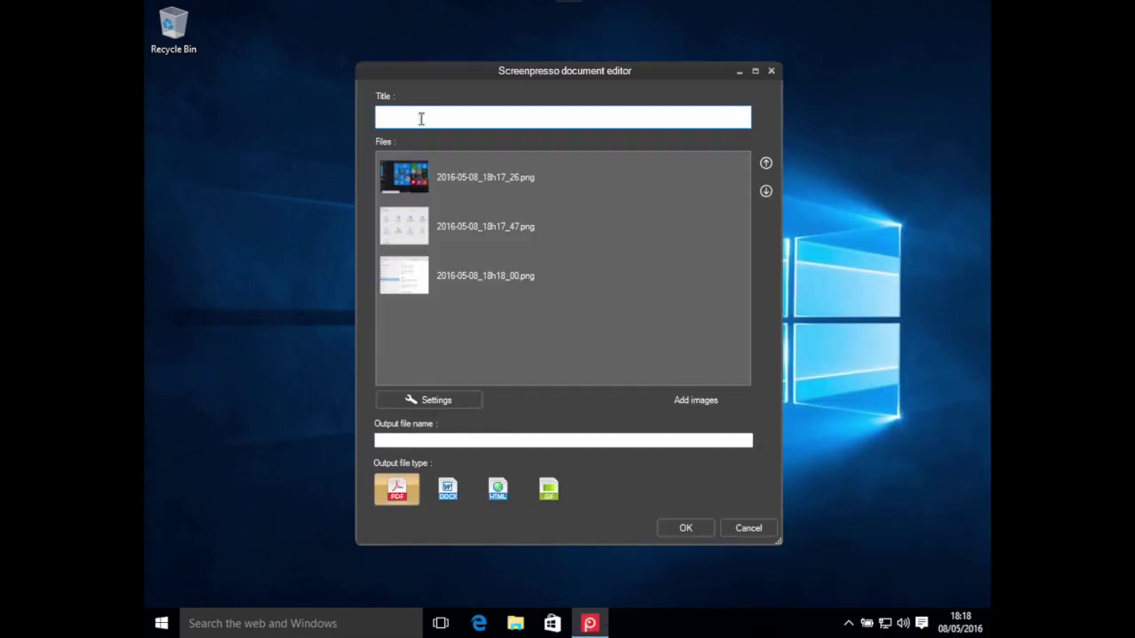
{"action": "type", "text": "How to change power sleep mode"}
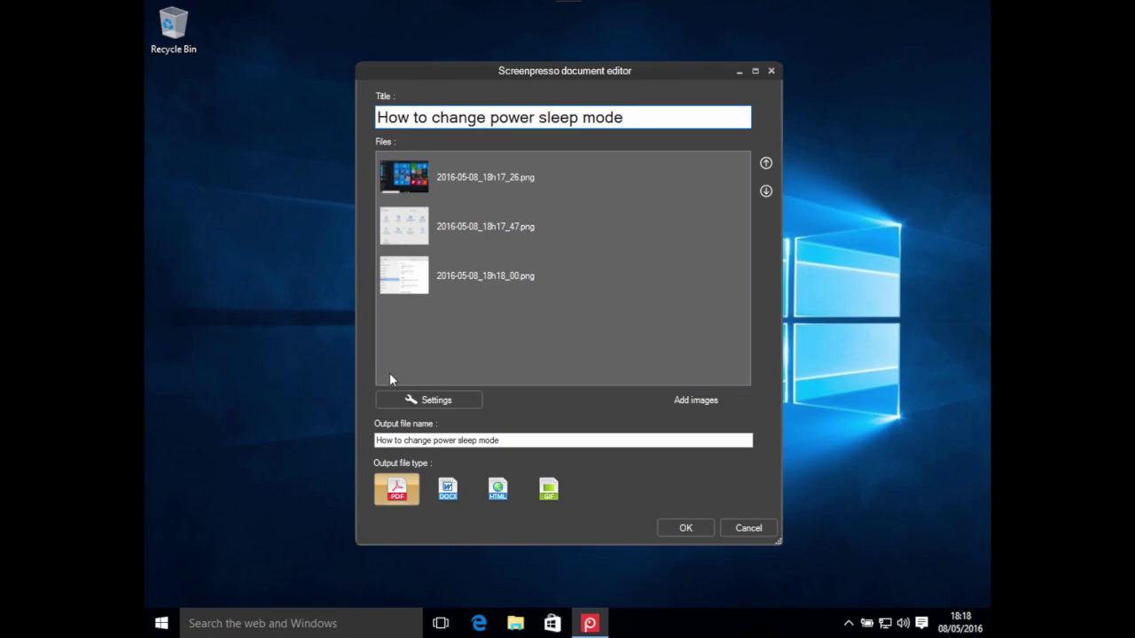
Move the first screenshot down the file order twice, then back up once.
{"action": "left_click", "coordinate": [420, 177]}
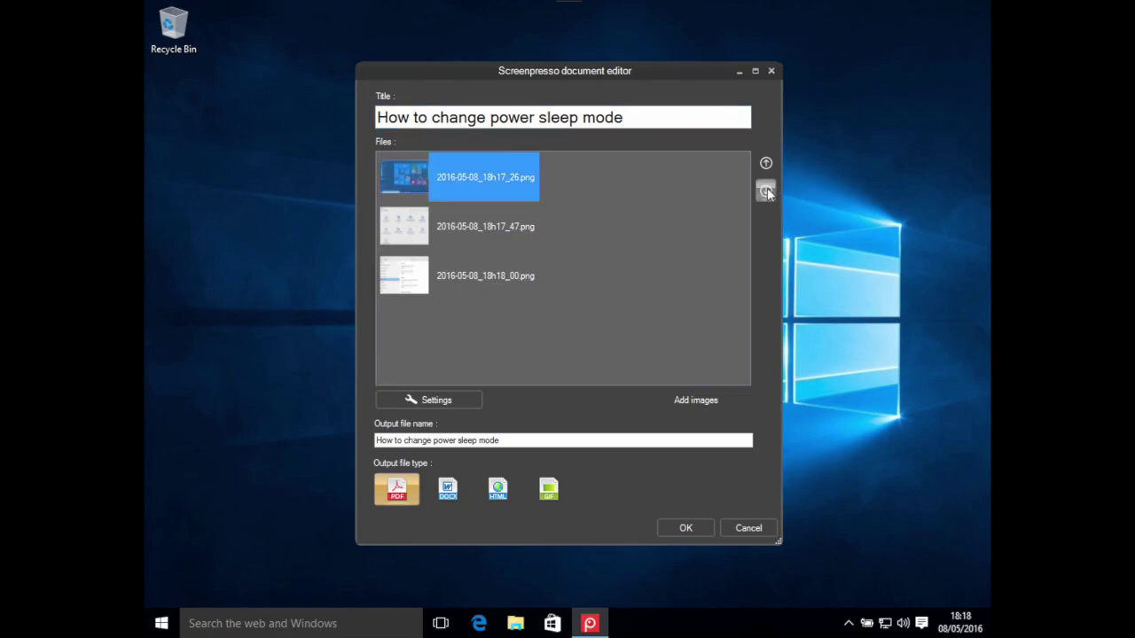
{"action": "left_click", "coordinate": [768, 193]}
{"action": "left_click", "coordinate": [767, 192]}
{"action": "left_click", "coordinate": [766, 163]}
{"action": "left_click", "coordinate": [766, 163]}
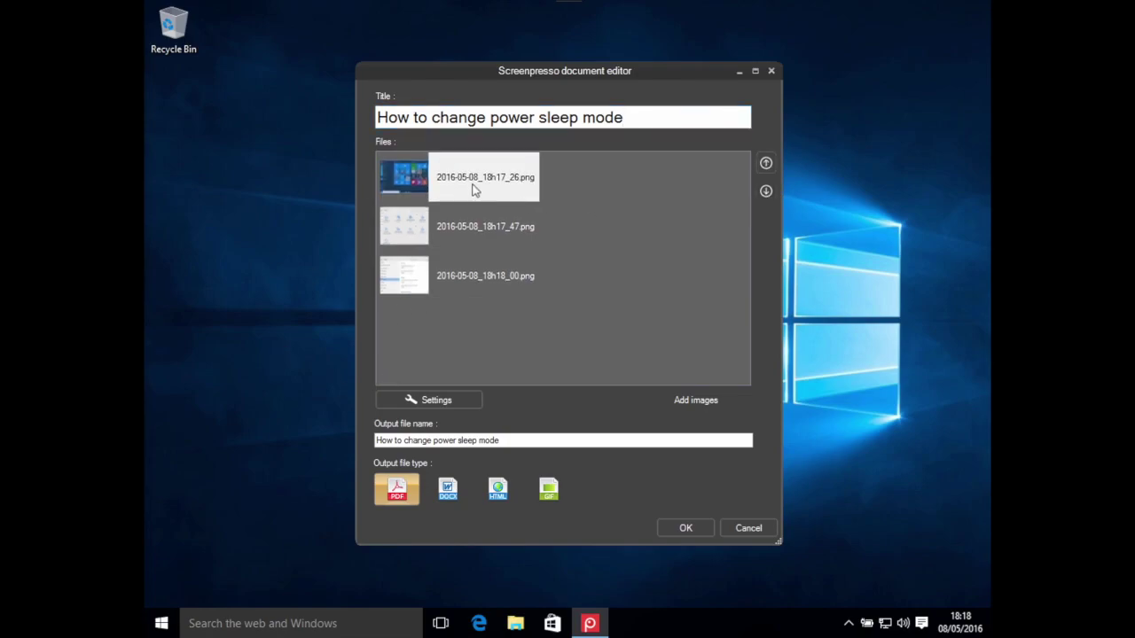
Title the first screenshot 'Open the Settings panel'.
{"action": "double_click", "coordinate": [419, 182]}
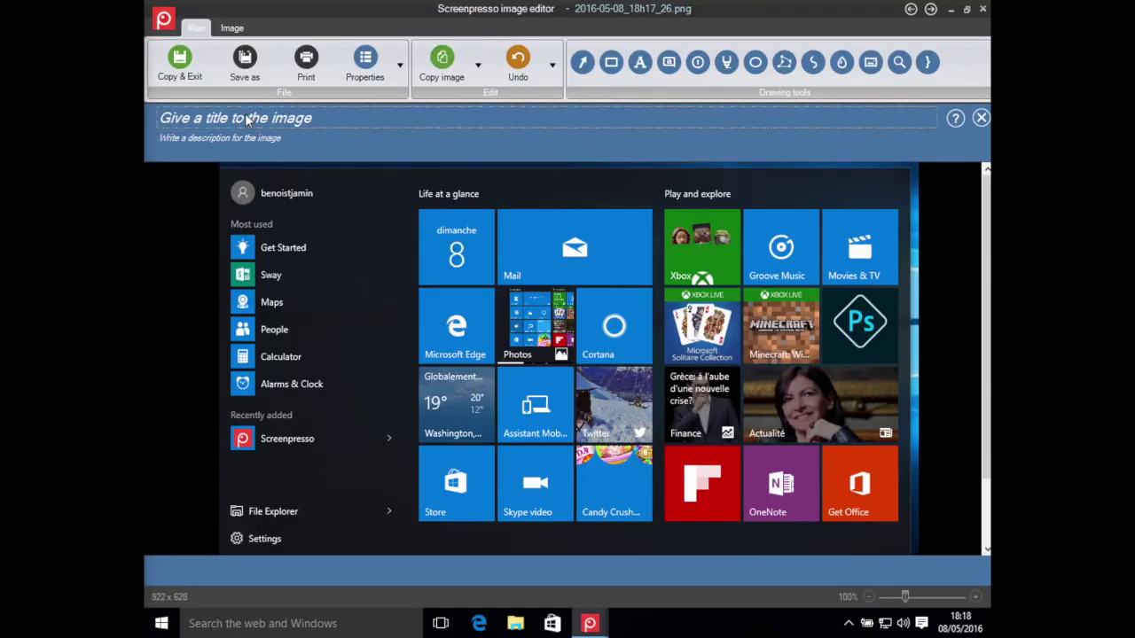
{"action": "left_click", "coordinate": [246, 118]}
{"action": "type", "text": "Open"}
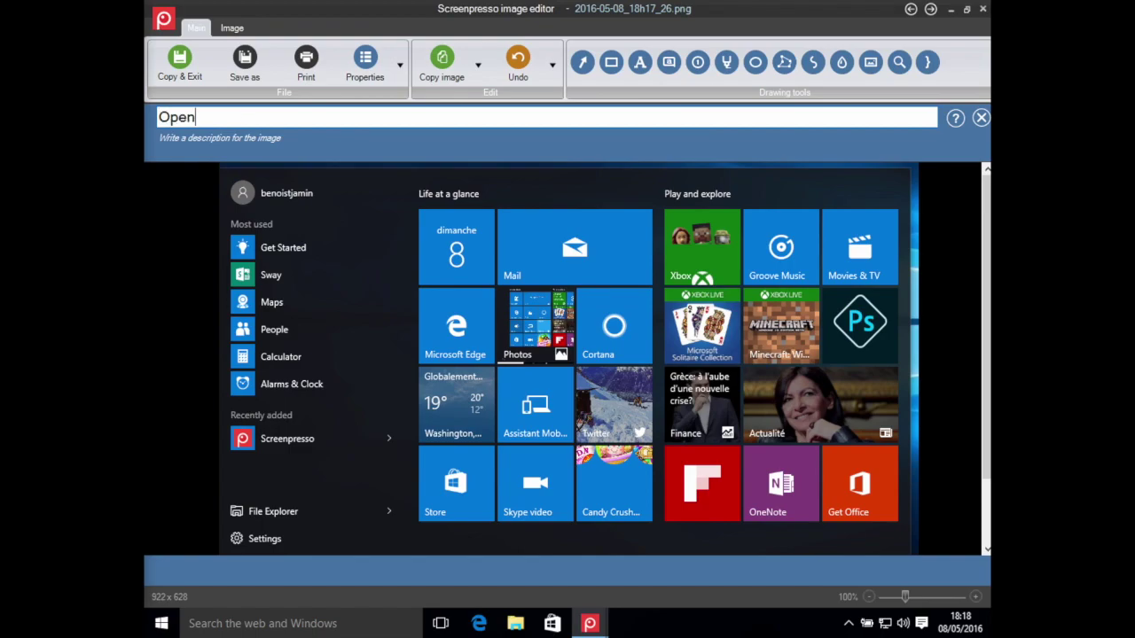
{"action": "type", "text": " the Settings panel"}
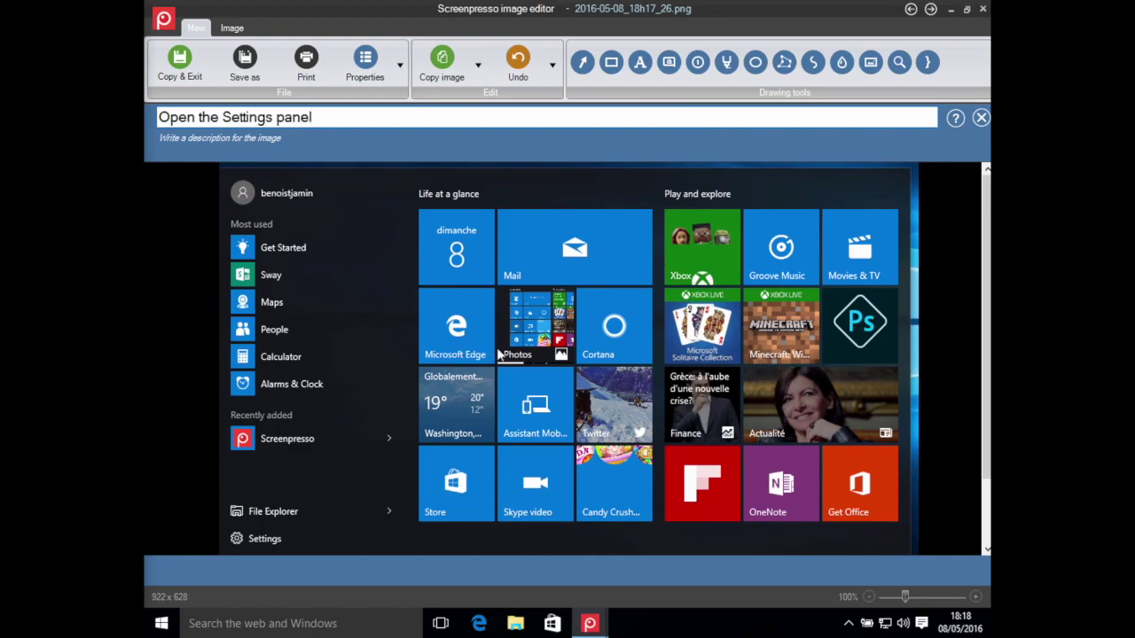
Add numbered step markers at Settings and Start, with an arrow and description, and save.
{"action": "scroll", "coordinate": [499, 355], "scroll_direction": "down", "scroll_amount": 2}
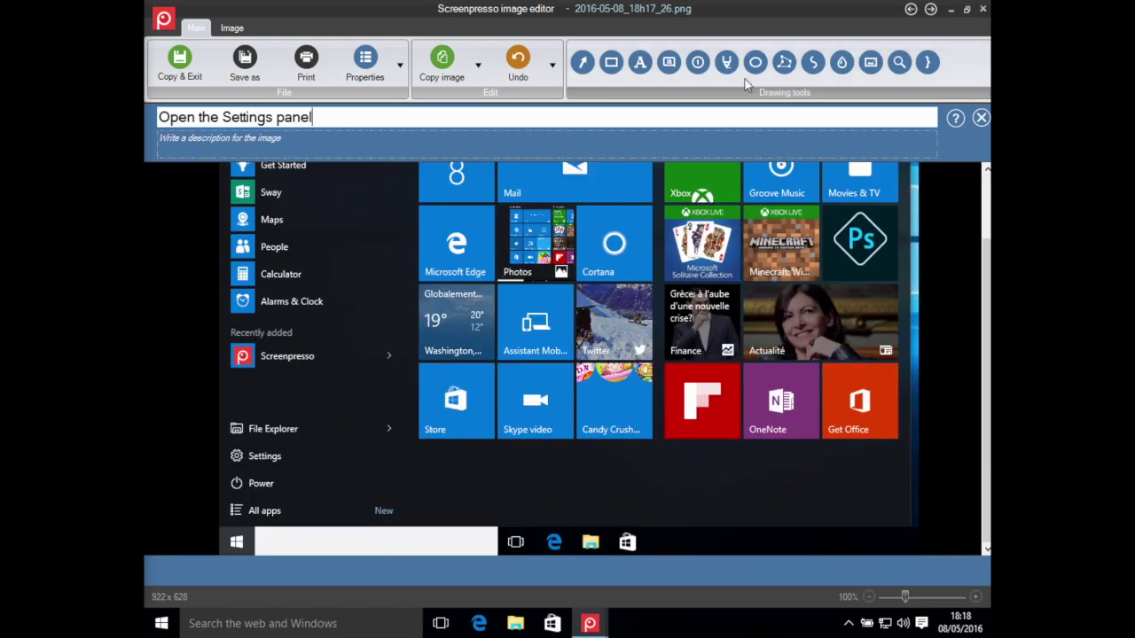
{"action": "left_click", "coordinate": [697, 62]}
{"action": "left_click", "coordinate": [316, 448]}
{"action": "right_click", "coordinate": [312, 475]}
{"action": "left_click", "coordinate": [310, 495]}
{"action": "left_click_drag", "start_coordinate": [323, 502], "coordinate": [250, 529]}
{"action": "left_click", "coordinate": [257, 571]}
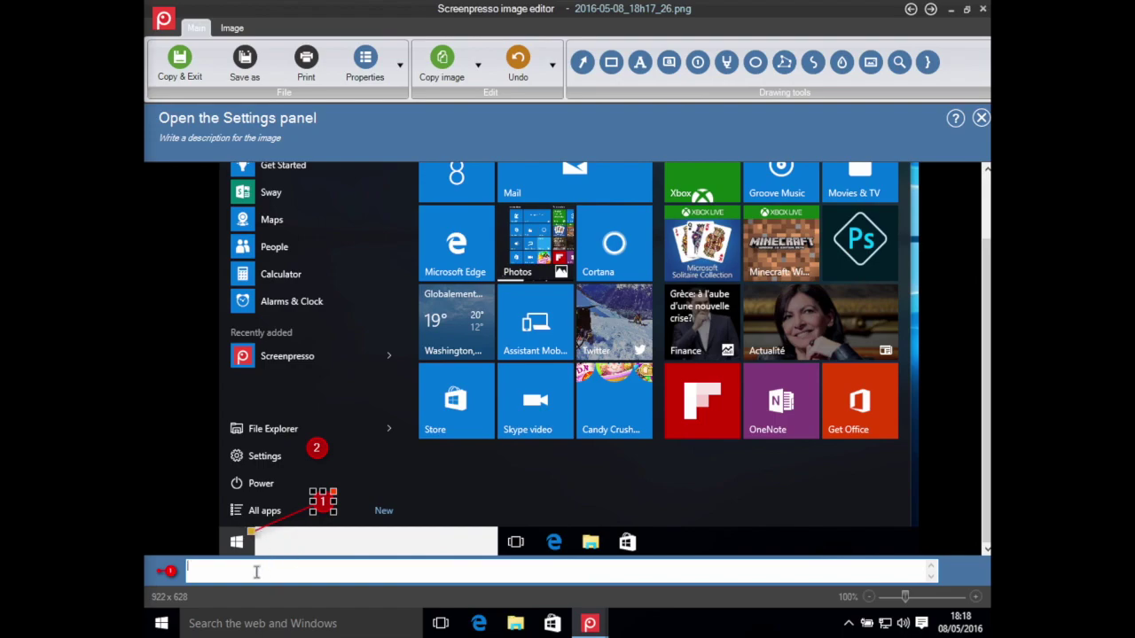
{"action": "type", "text": "he Settings button"}
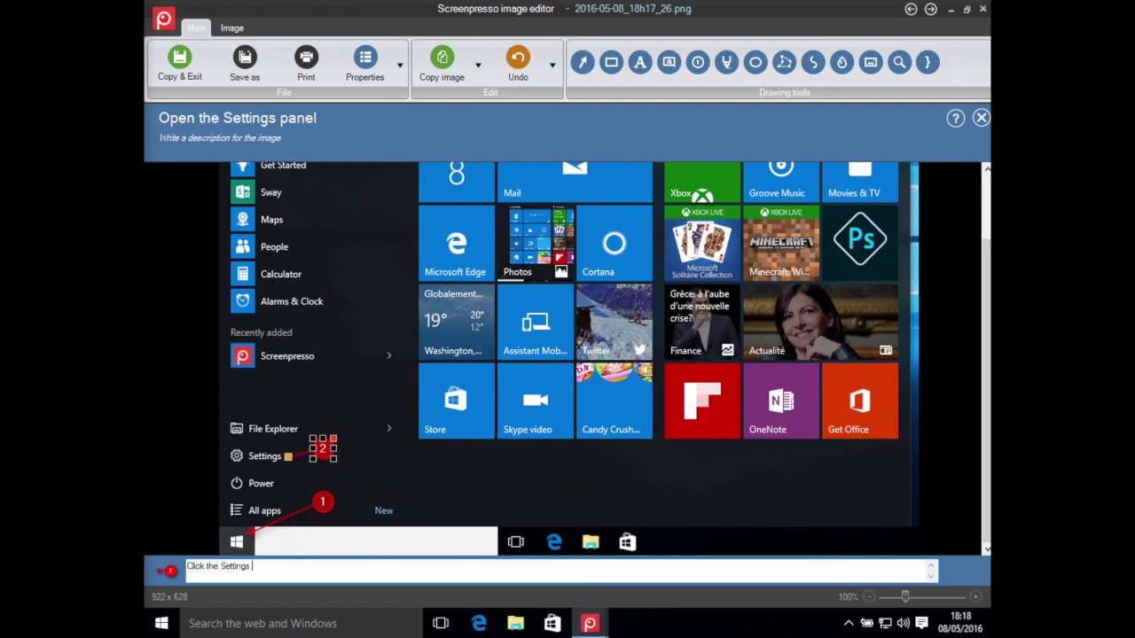
{"action": "left_click", "coordinate": [180, 62]}
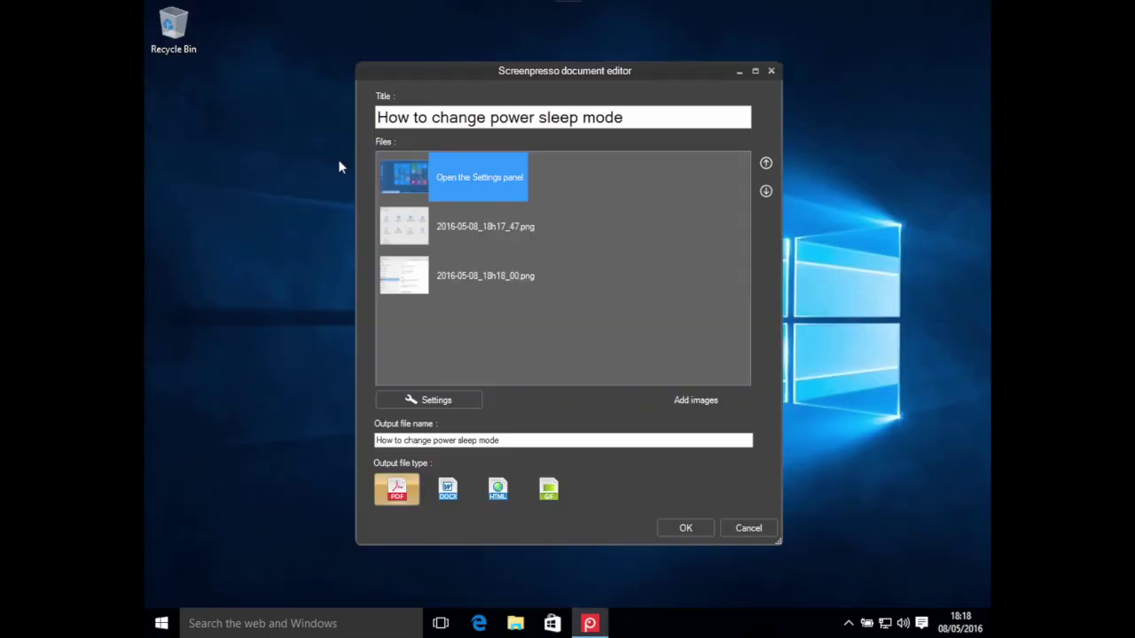
Highlight the System tile in the second screenshot with a rectangle.
{"action": "double_click", "coordinate": [459, 228]}
{"action": "left_click", "coordinate": [614, 63]}
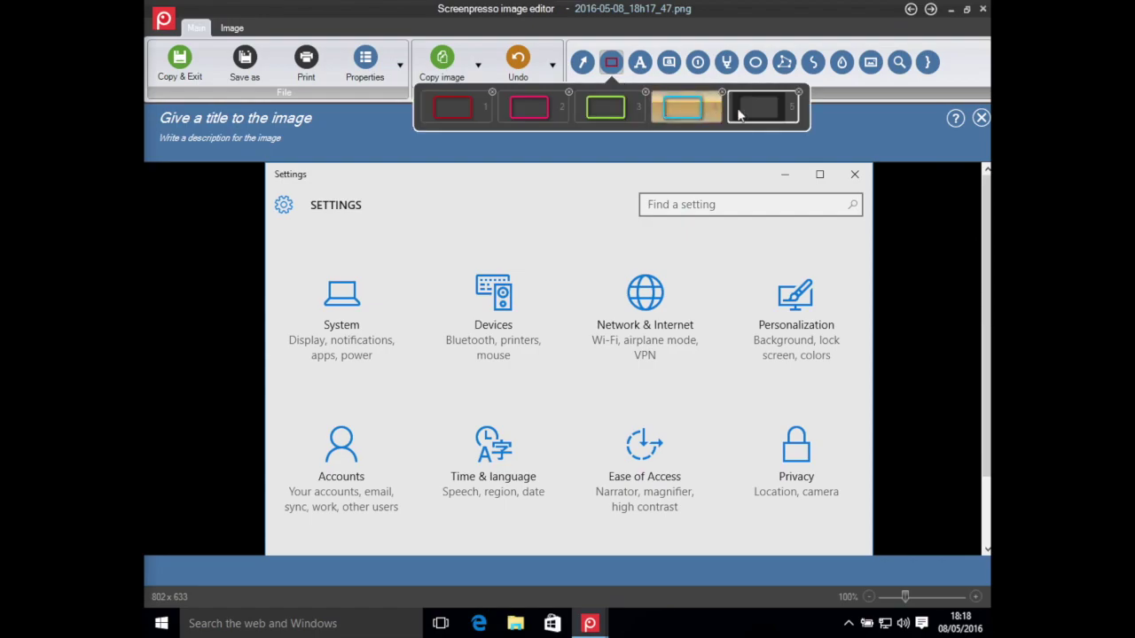
{"action": "left_click", "coordinate": [759, 108]}
{"action": "left_click_drag", "start_coordinate": [273, 261], "coordinate": [416, 373]}
Title the image 'Open the System window' and save it back to the document.
{"action": "left_click", "coordinate": [256, 117]}
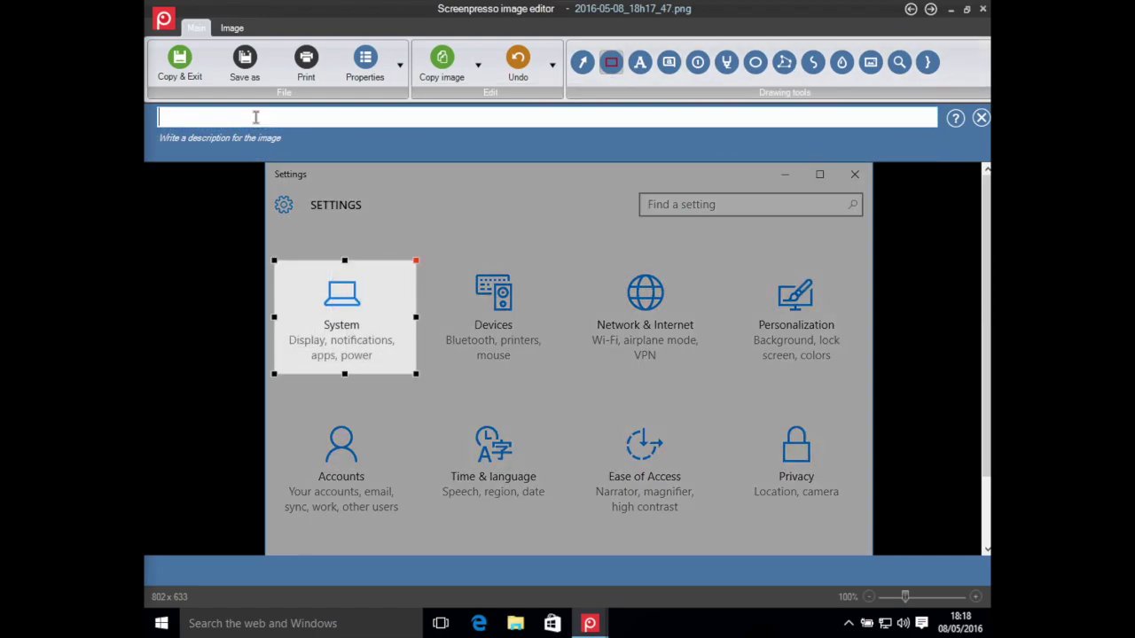
{"action": "type", "text": "Open the System window"}
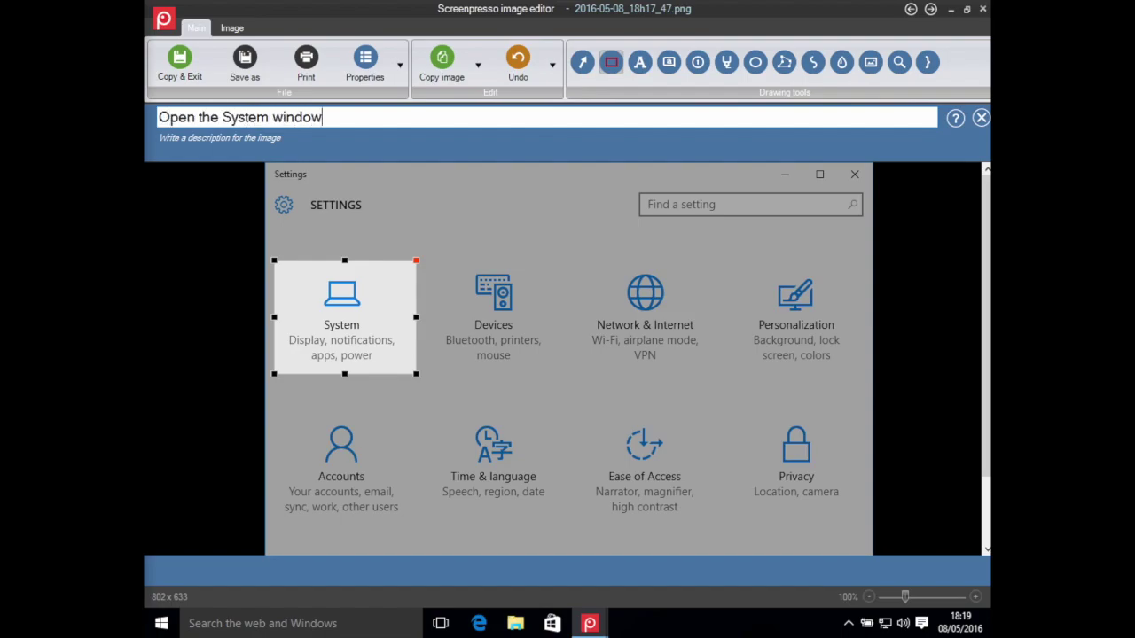
{"action": "left_click", "coordinate": [181, 64]}
{"action": "left_click", "coordinate": [420, 292]}
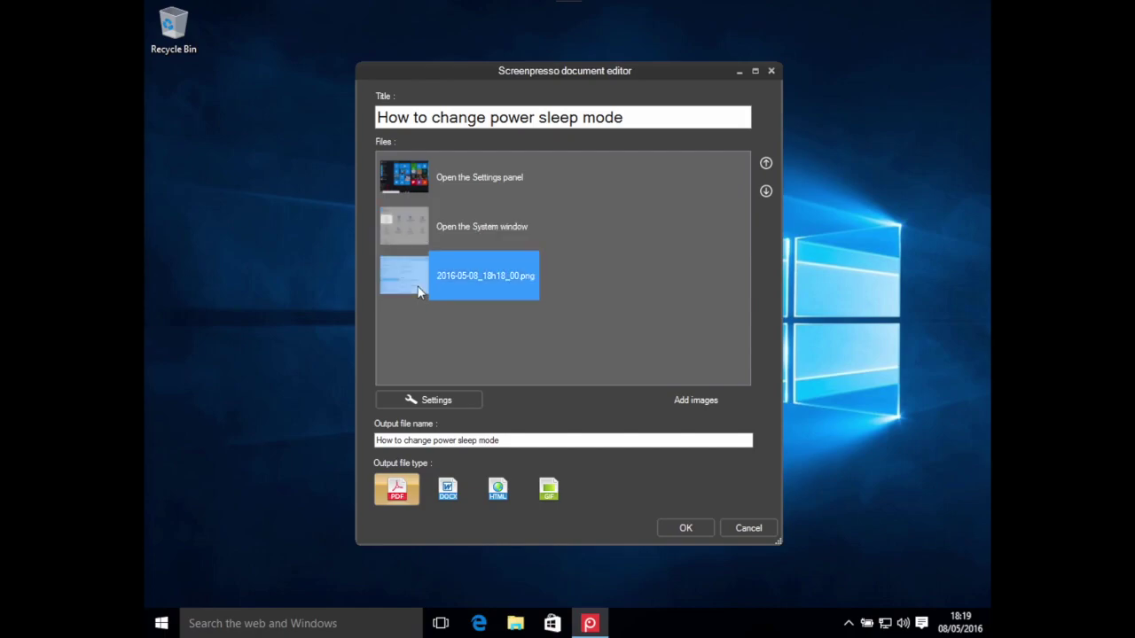
Draw two curved red arrows pointing at Power & sleep and the battery sleep setting.
{"action": "double_click", "coordinate": [420, 292]}
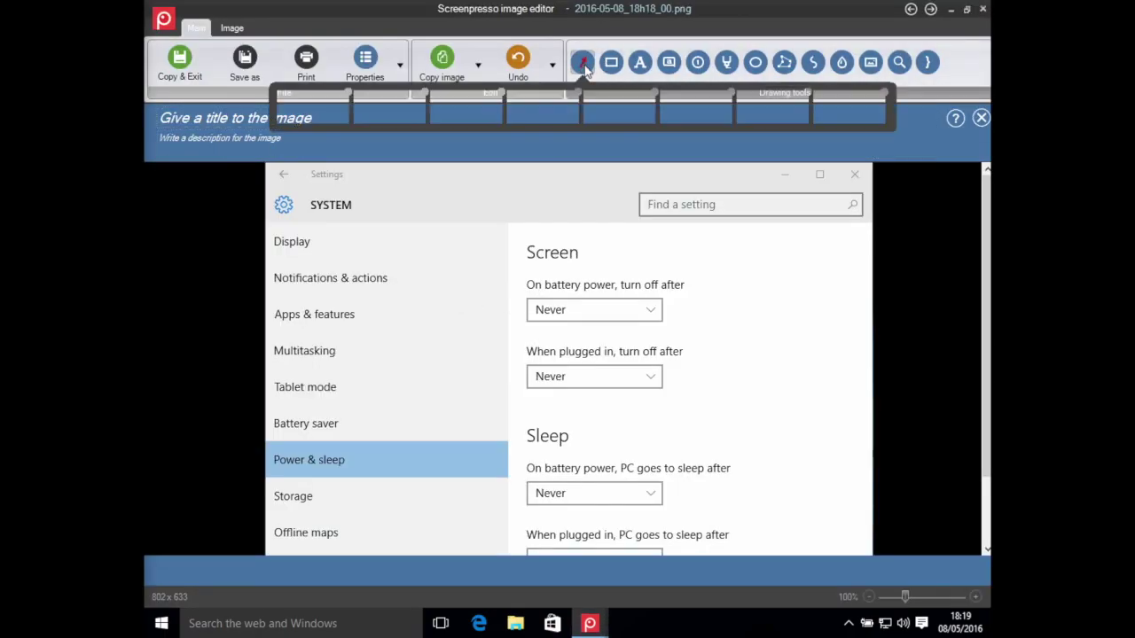
{"action": "left_click_drag", "start_coordinate": [460, 375], "coordinate": [380, 441]}
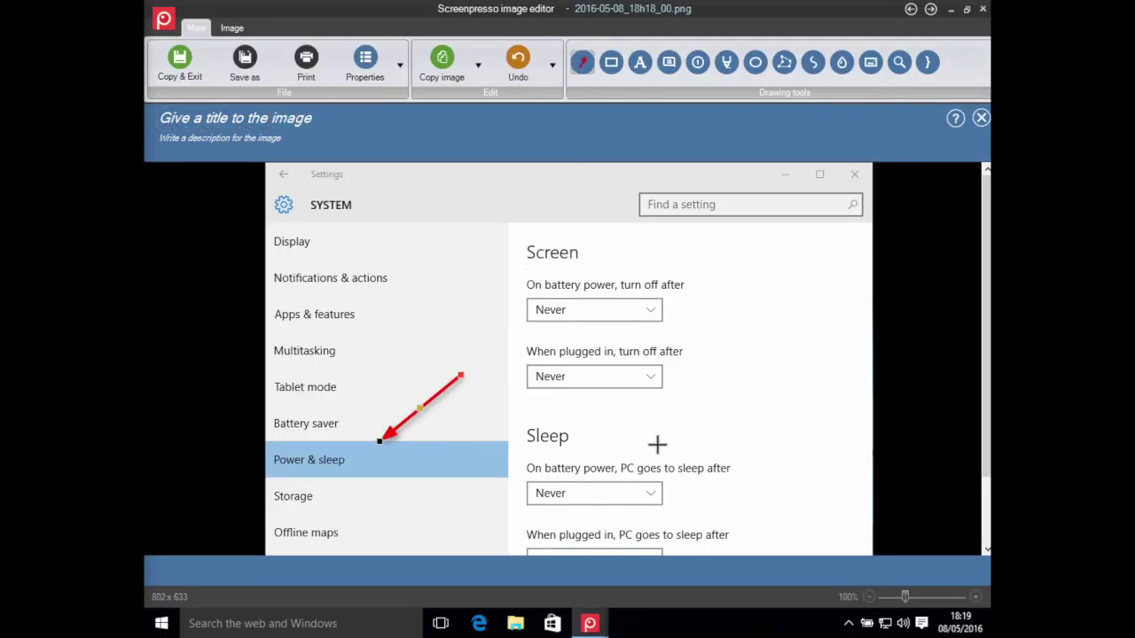
{"action": "left_click_drag", "start_coordinate": [420, 406], "coordinate": [440, 433]}
{"action": "mouse_move", "coordinate": [706, 427]}
{"action": "left_mouse_down"}
{"action": "mouse_move", "coordinate": [656, 470]}
{"action": "mouse_move", "coordinate": [651, 490]}
{"action": "mouse_move", "coordinate": [716, 486]}
{"action": "left_mouse_up"}
{"action": "left_click_drag", "start_coordinate": [421, 436], "coordinate": [407, 451]}
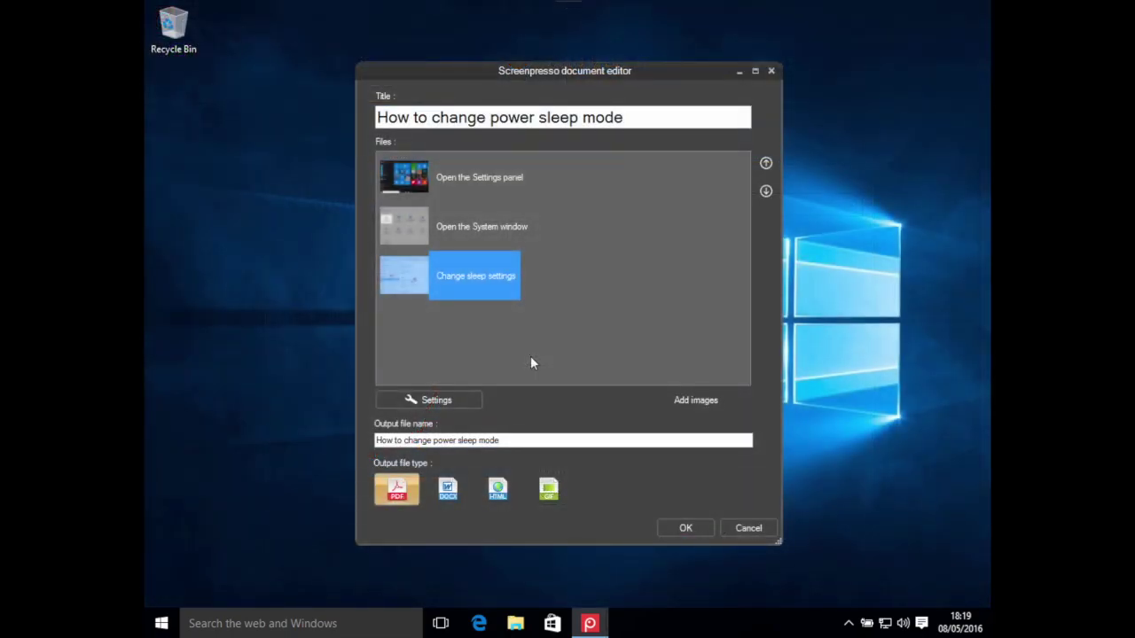
Set the document's output file name to 'UserManual'.
{"action": "left_click", "coordinate": [465, 397]}
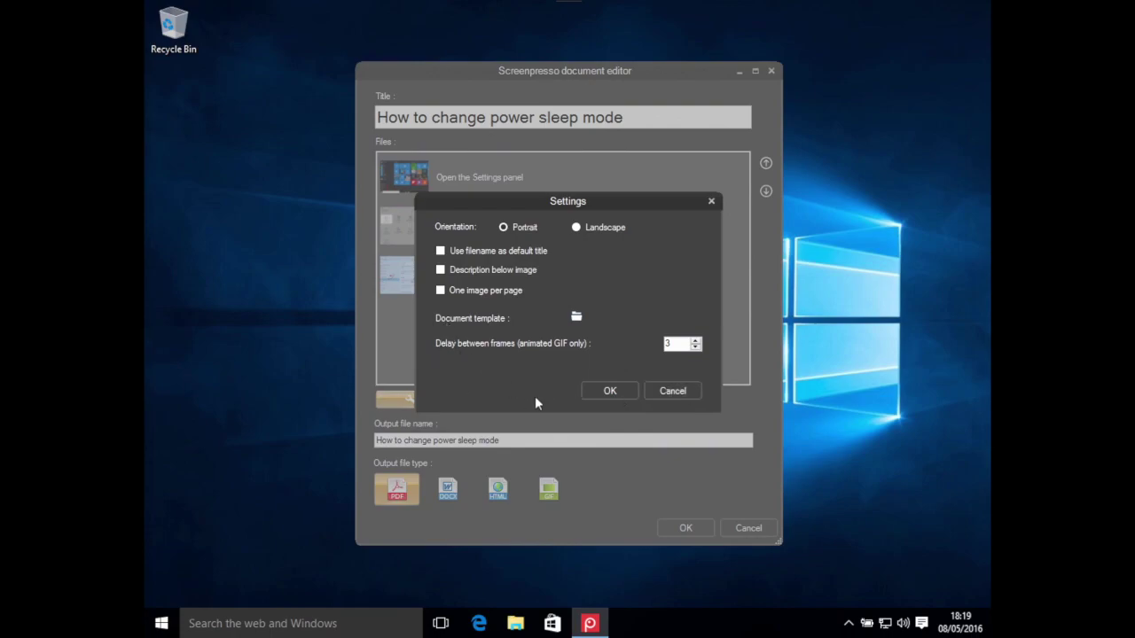
{"action": "left_click", "coordinate": [671, 391]}
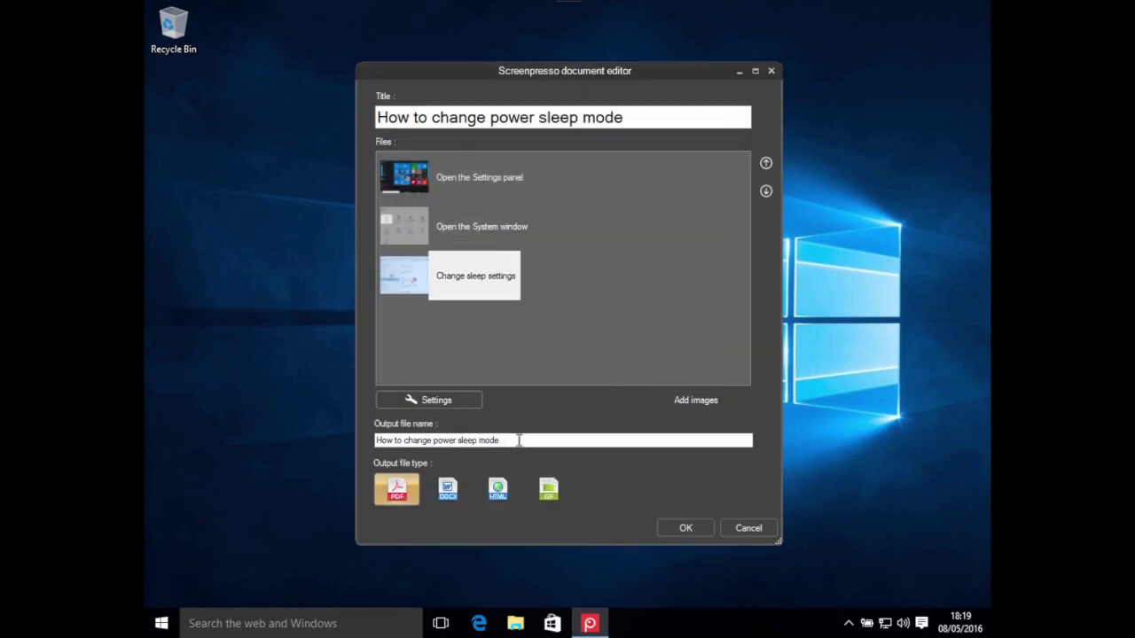
{"action": "left_click_drag", "start_coordinate": [518, 441], "coordinate": [321, 441]}
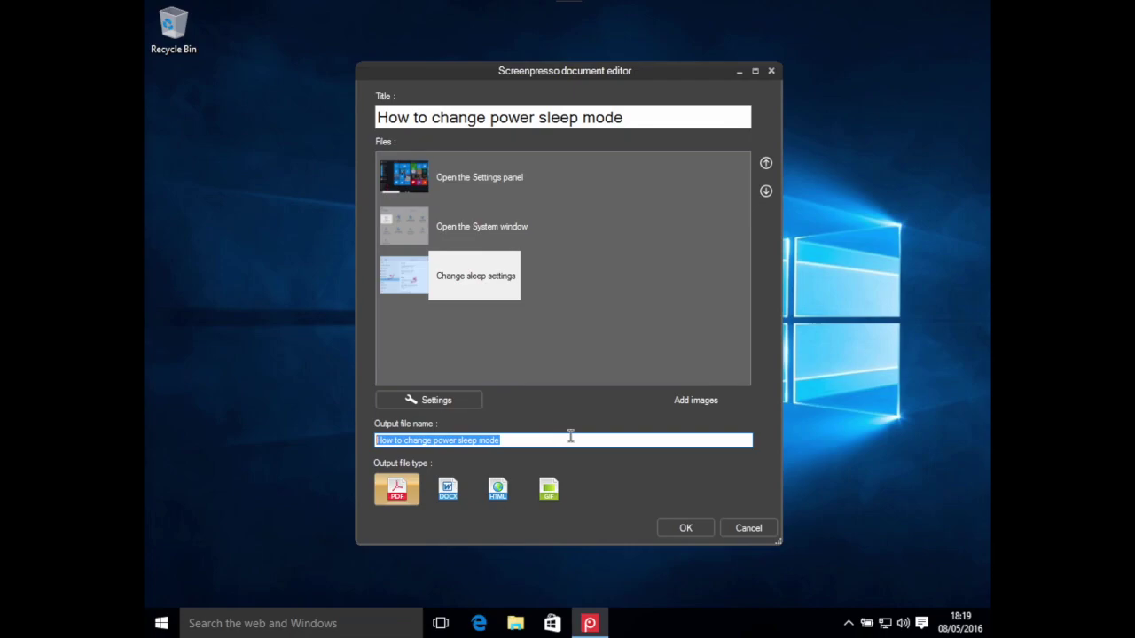
{"action": "type", "text": "UserManual"}
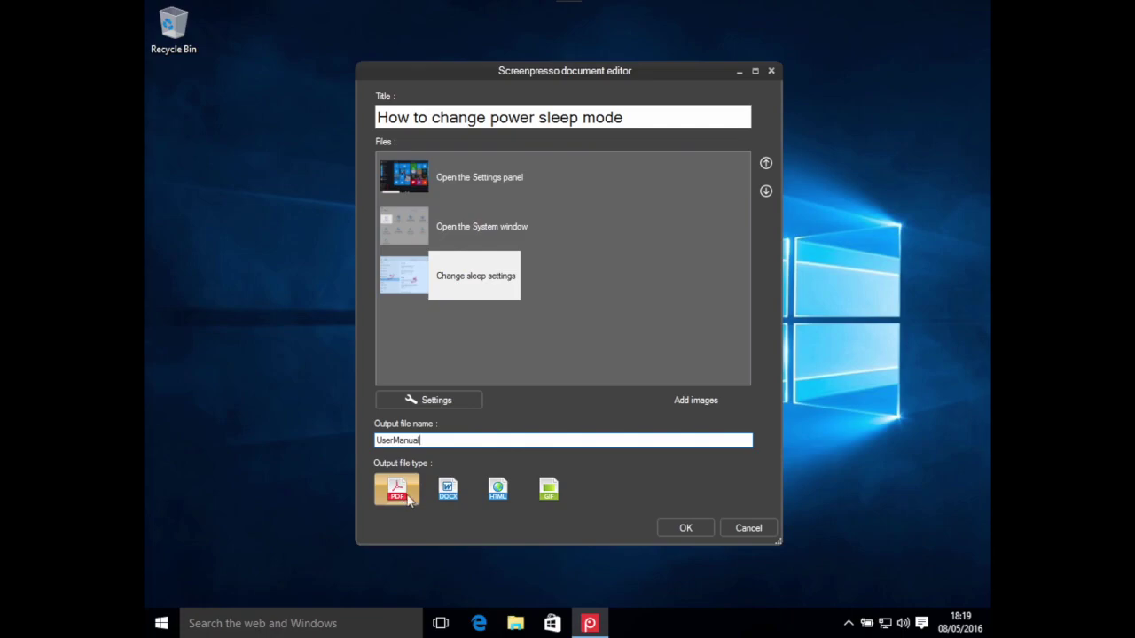
Choose PDF as the output format and generate the UserManual PDF.
{"action": "left_click", "coordinate": [439, 501]}
{"action": "left_click", "coordinate": [460, 502]}
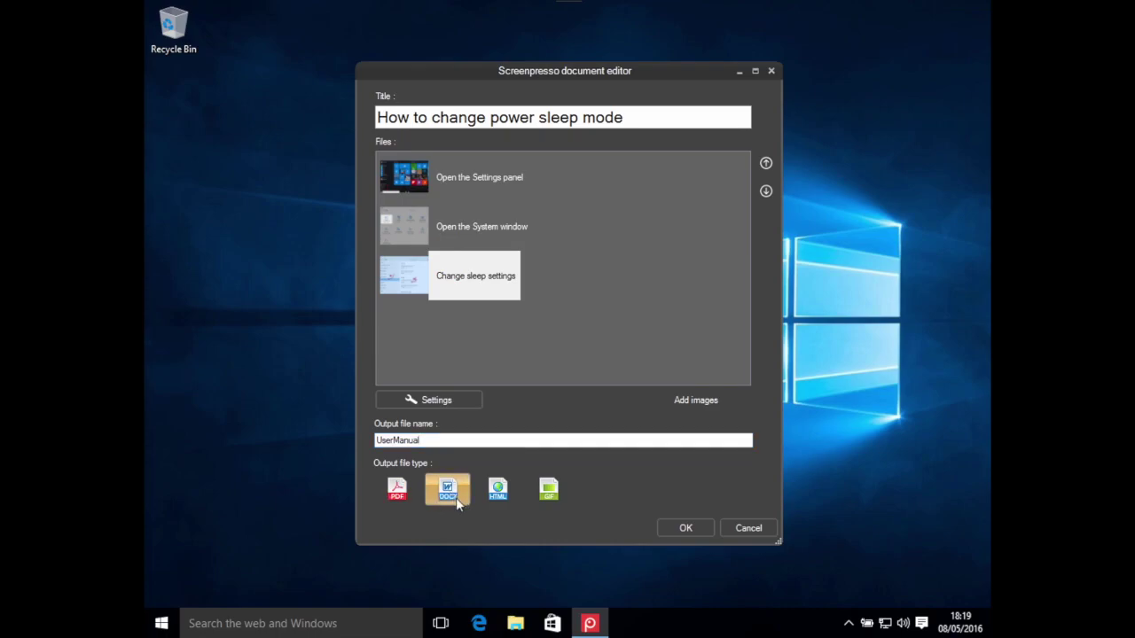
{"action": "left_click", "coordinate": [396, 490]}
{"action": "left_click", "coordinate": [673, 529]}
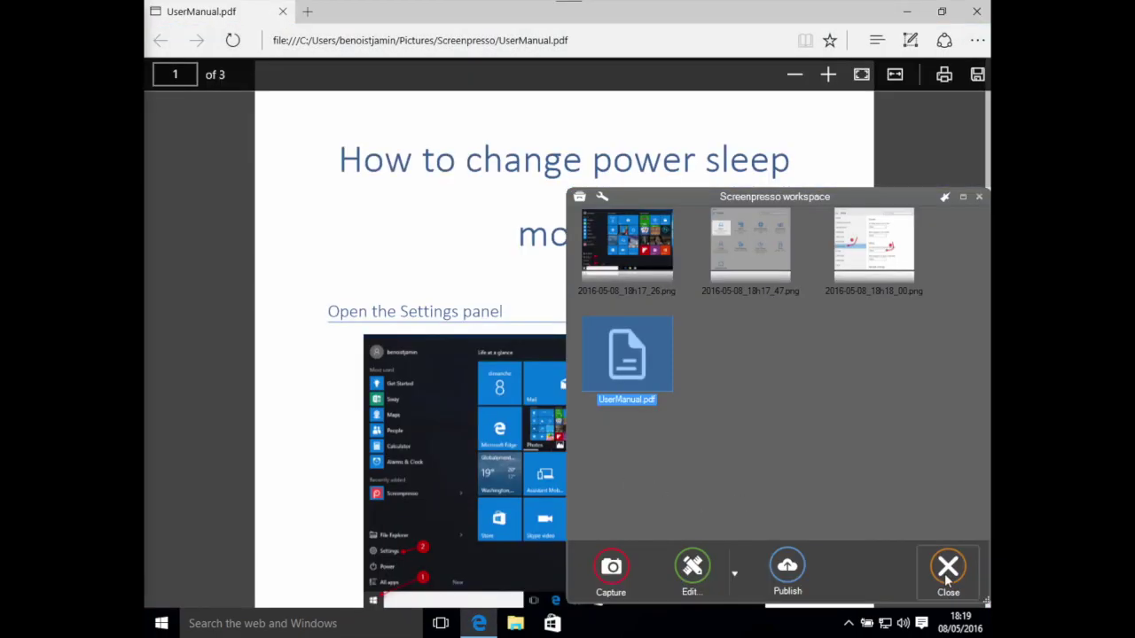
{"action": "left_click", "coordinate": [916, 555]}
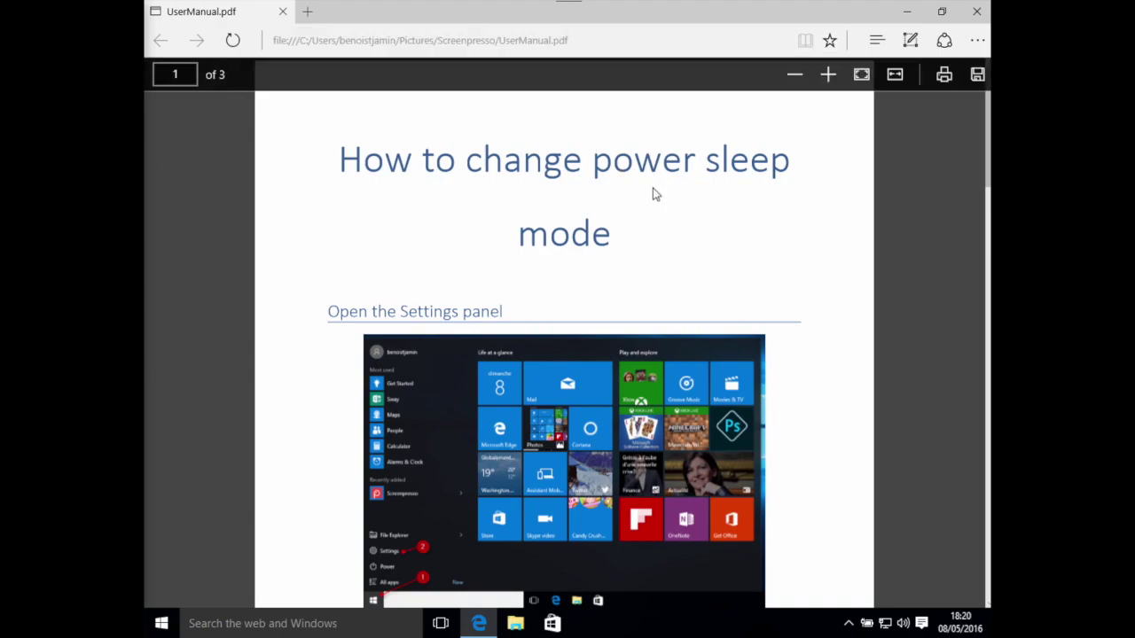
{"action": "scroll", "coordinate": [758, 234], "scroll_direction": "down", "scroll_amount": 5}
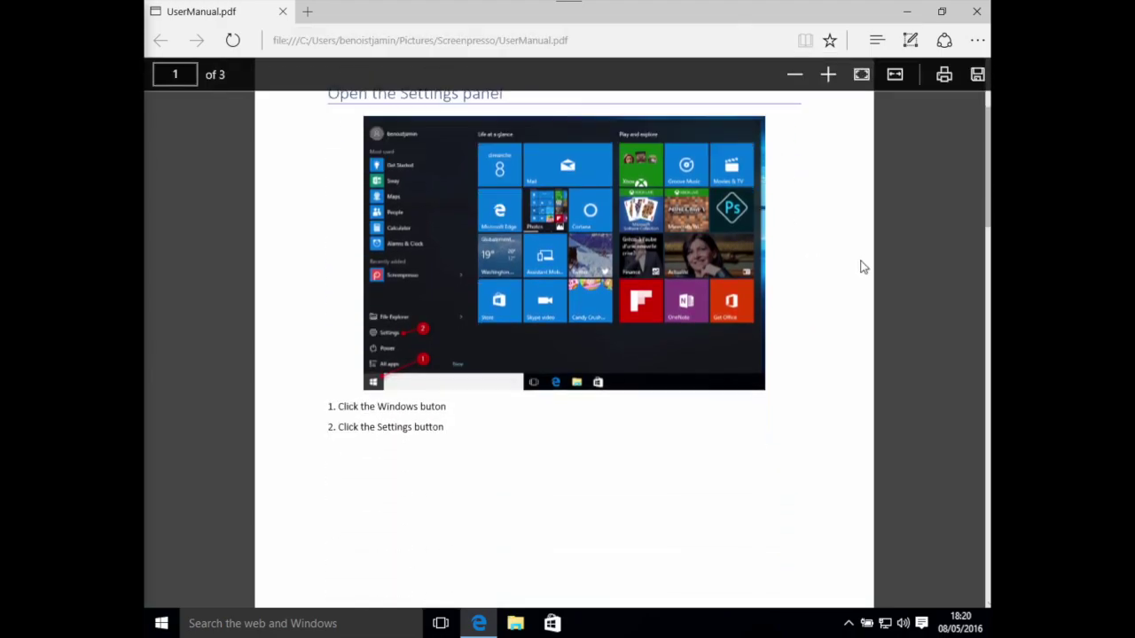
{"action": "scroll", "coordinate": [857, 268], "scroll_direction": "down", "scroll_amount": 10}
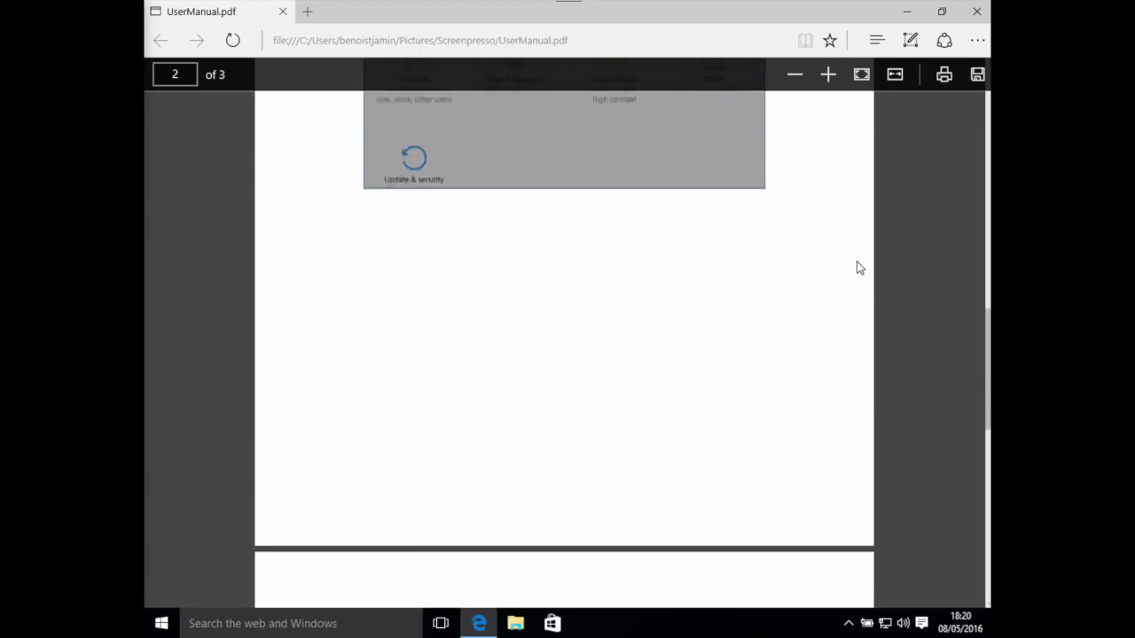
{"action": "scroll", "coordinate": [851, 268], "scroll_direction": "down", "scroll_amount": 4}
{"action": "scroll", "coordinate": [851, 269], "scroll_direction": "up", "scroll_amount": 12}
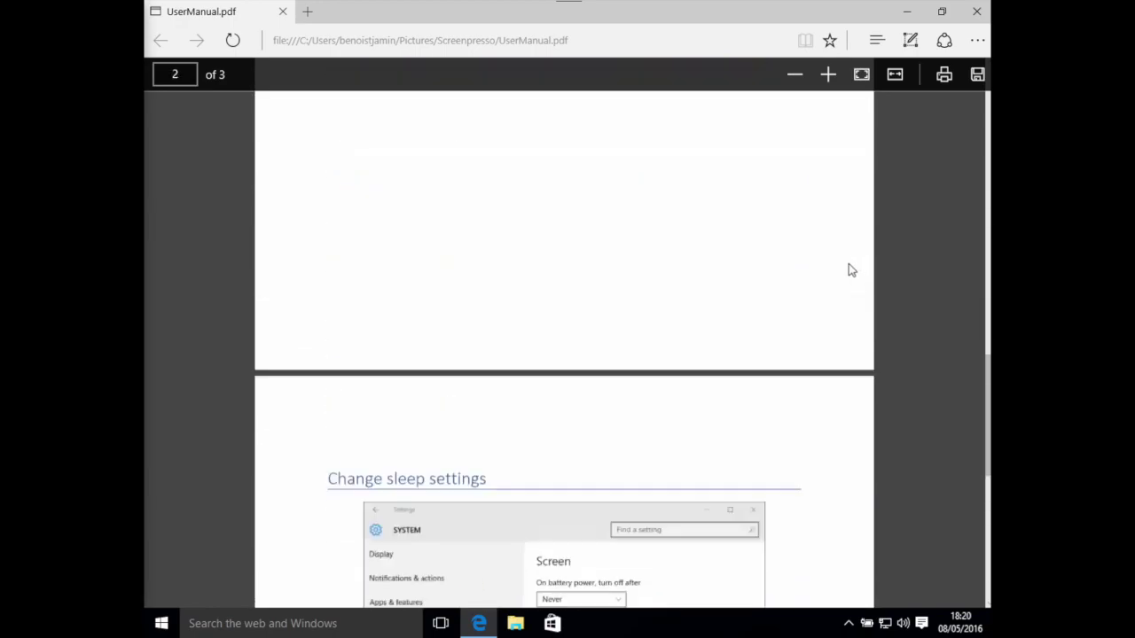
{"action": "scroll", "coordinate": [847, 268], "scroll_direction": "up", "scroll_amount": 2}
{"action": "scroll", "coordinate": [845, 269], "scroll_direction": "down", "scroll_amount": 2}
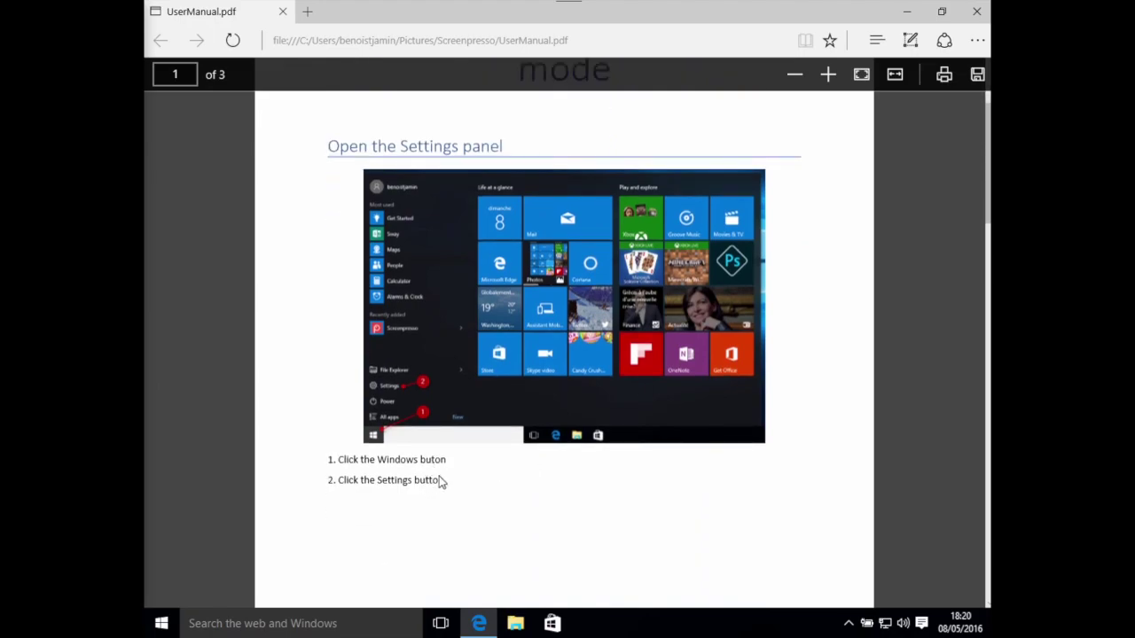
Close the PDF preview and reopen the UserManual document from the Screenpresso workspace.
{"action": "left_click", "coordinate": [282, 13]}
{"action": "left_click", "coordinate": [847, 623]}
{"action": "left_click", "coordinate": [860, 588]}
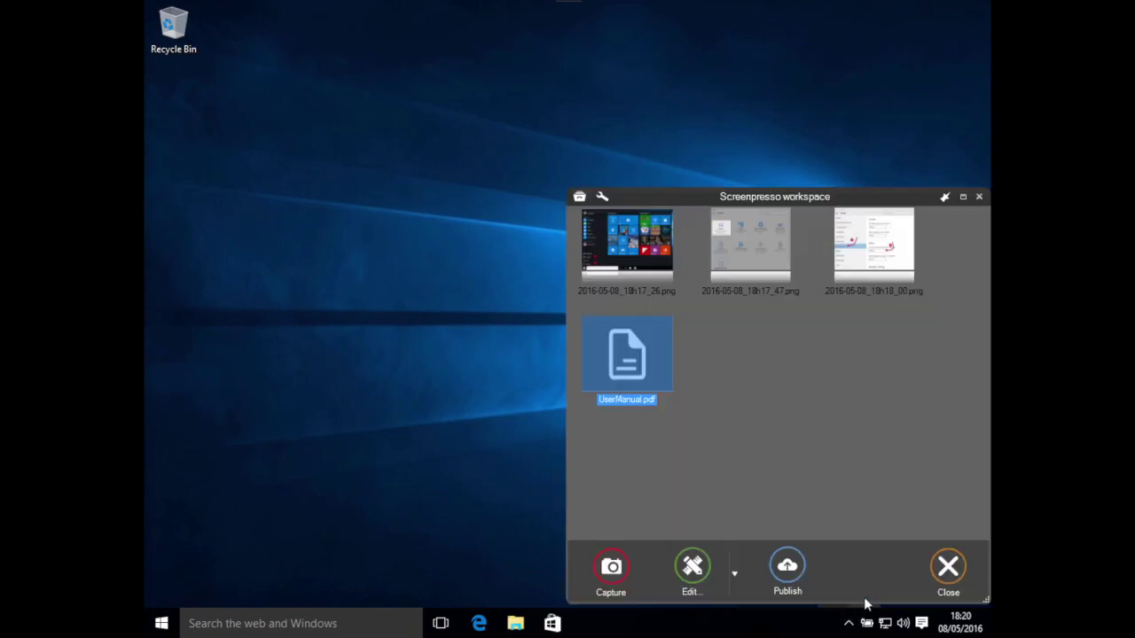
{"action": "double_click", "coordinate": [645, 373]}
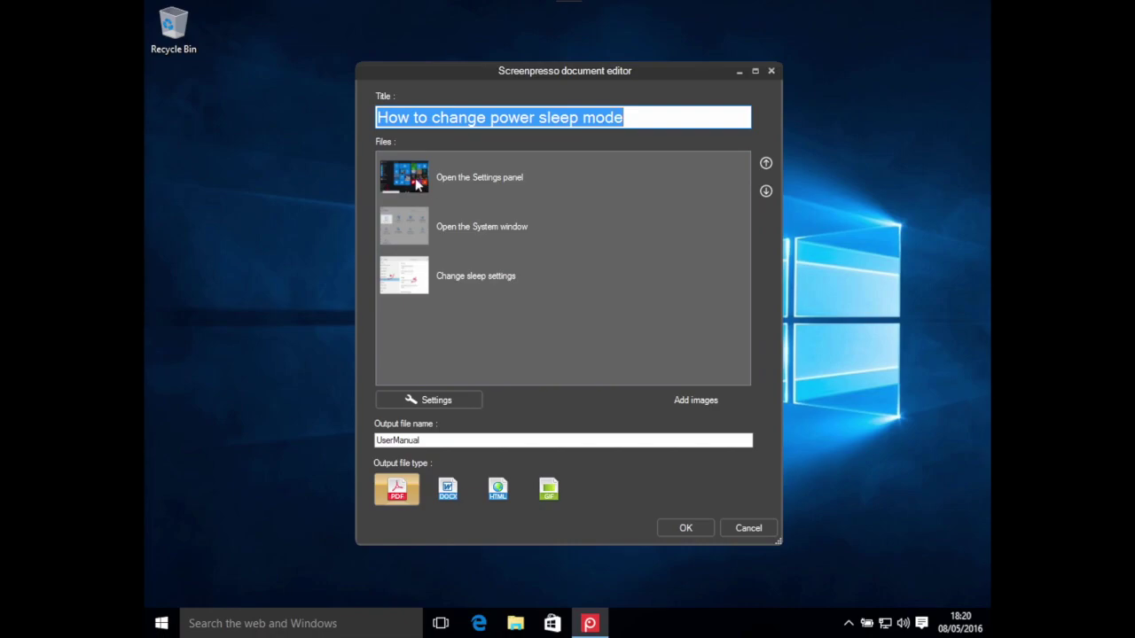
Fix 'buton' to 'button' in the first step marker's caption and save the screenshot.
{"action": "double_click", "coordinate": [415, 182]}
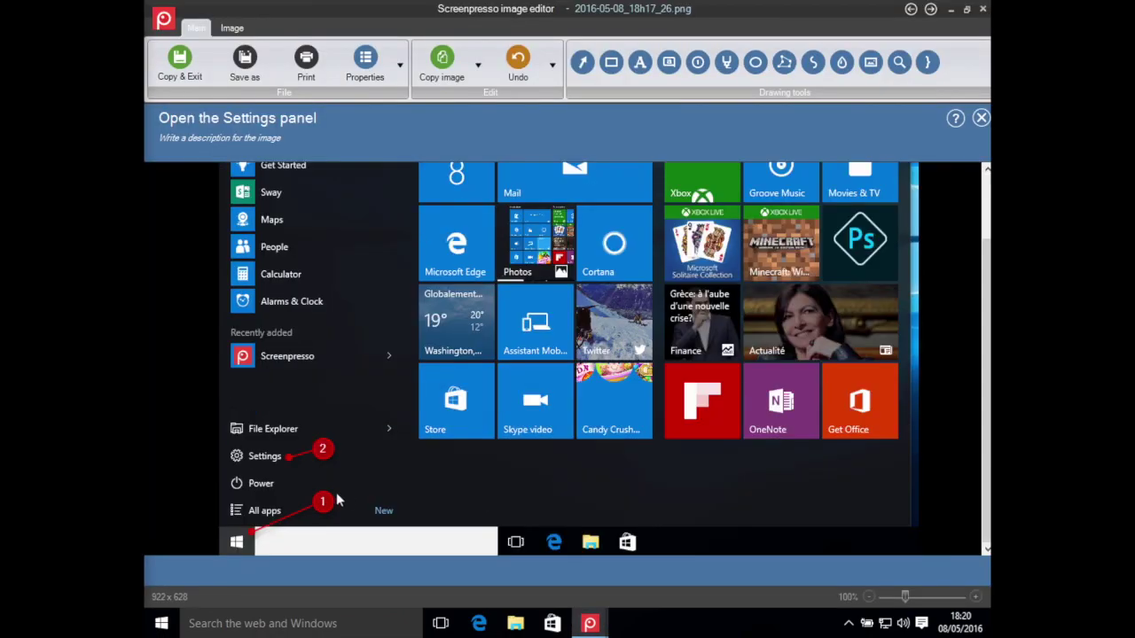
{"action": "left_click", "coordinate": [326, 500]}
{"action": "left_click", "coordinate": [269, 566]}
{"action": "type", "text": "the Windows button"}
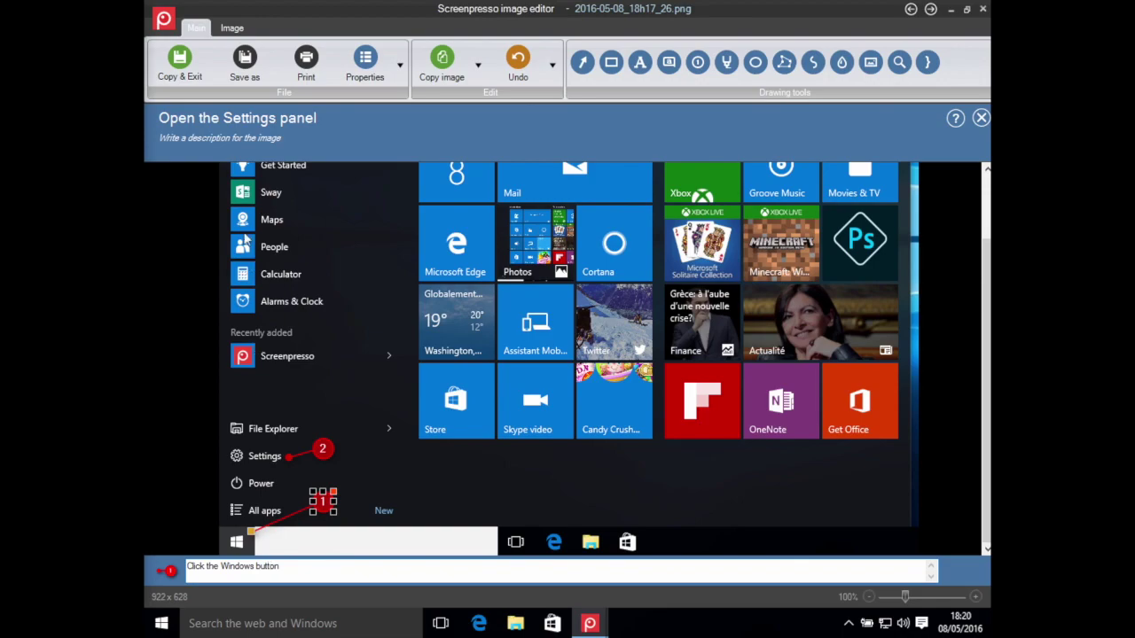
{"action": "left_click", "coordinate": [180, 62]}
Regenerate the UserManual PDF, review it, and close the preview.
{"action": "left_click", "coordinate": [676, 528]}
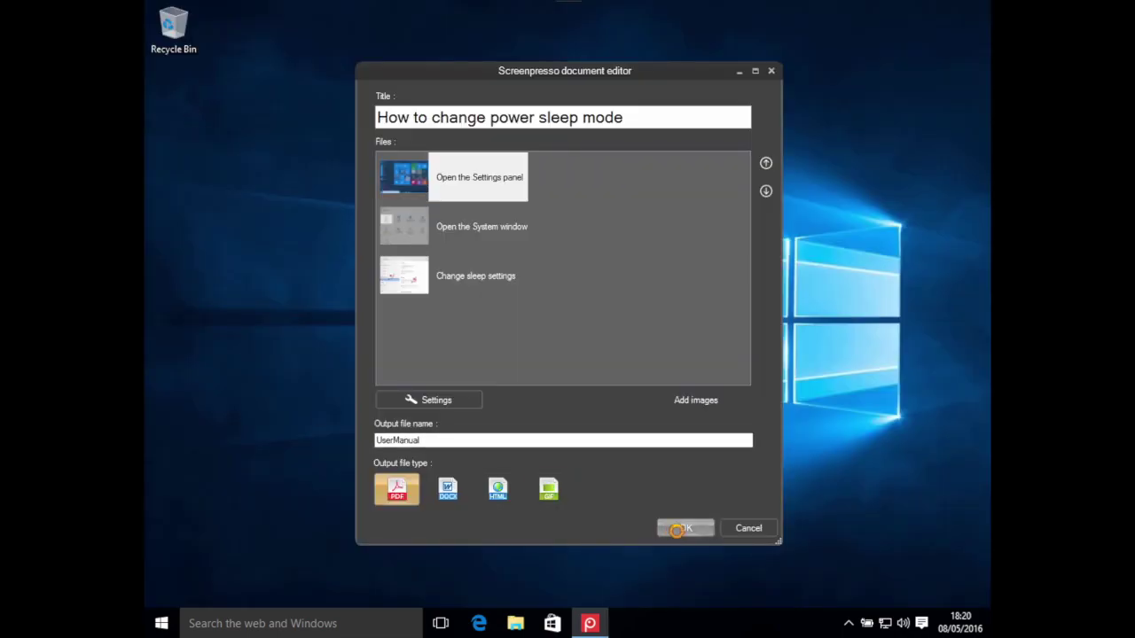
{"action": "scroll", "coordinate": [418, 388], "scroll_direction": "down", "scroll_amount": 3}
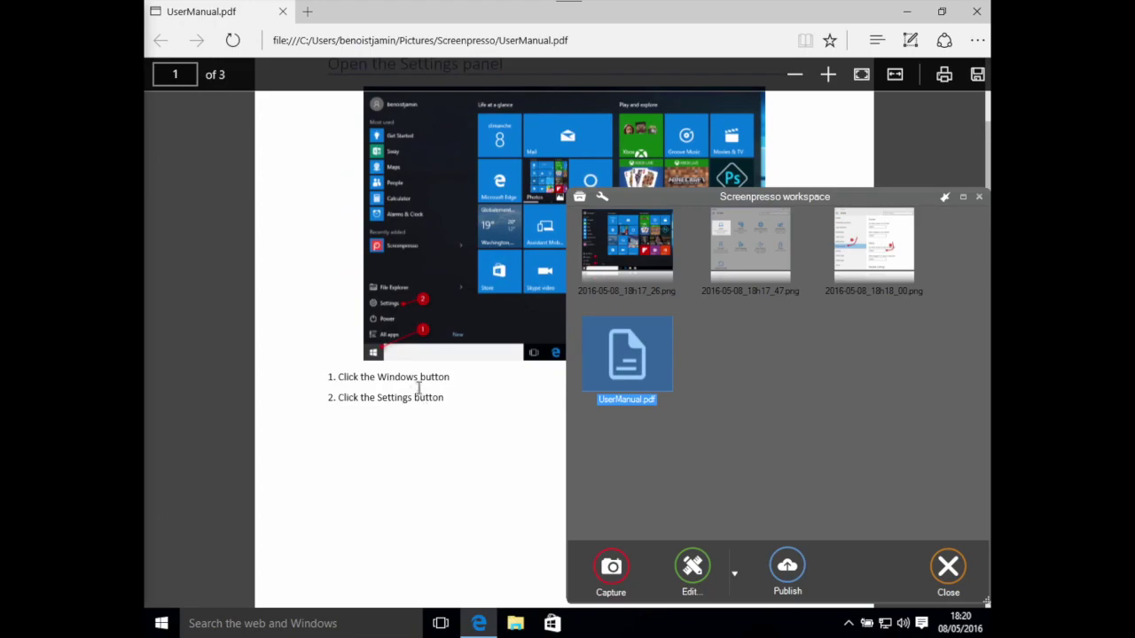
{"action": "scroll", "coordinate": [478, 409], "scroll_direction": "up", "scroll_amount": 3}
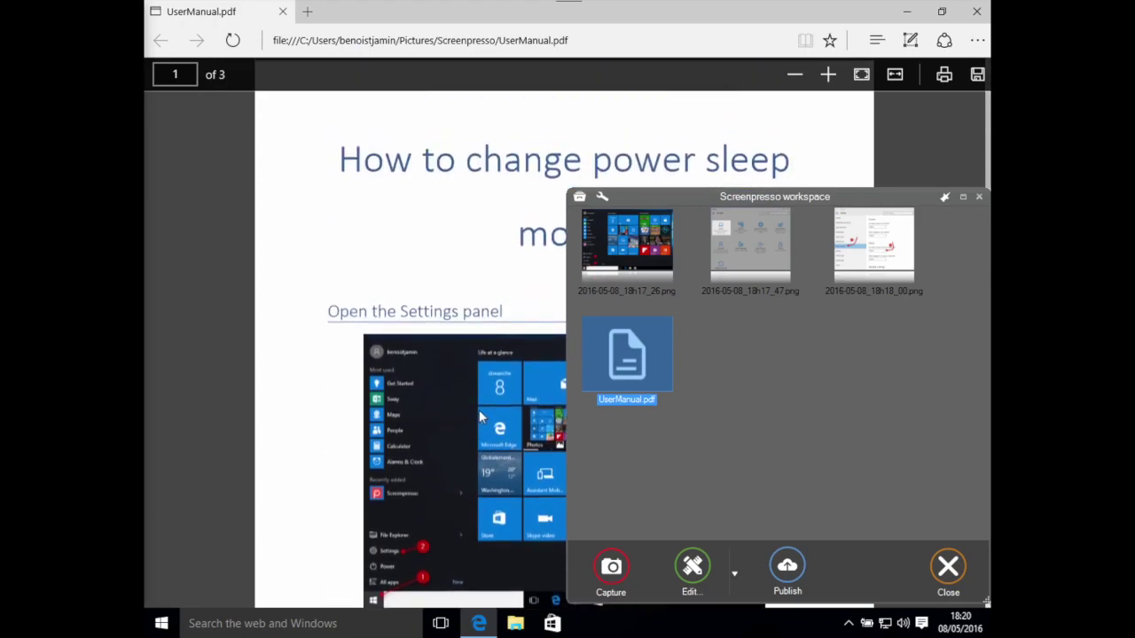
{"action": "left_click", "coordinate": [975, 10]}
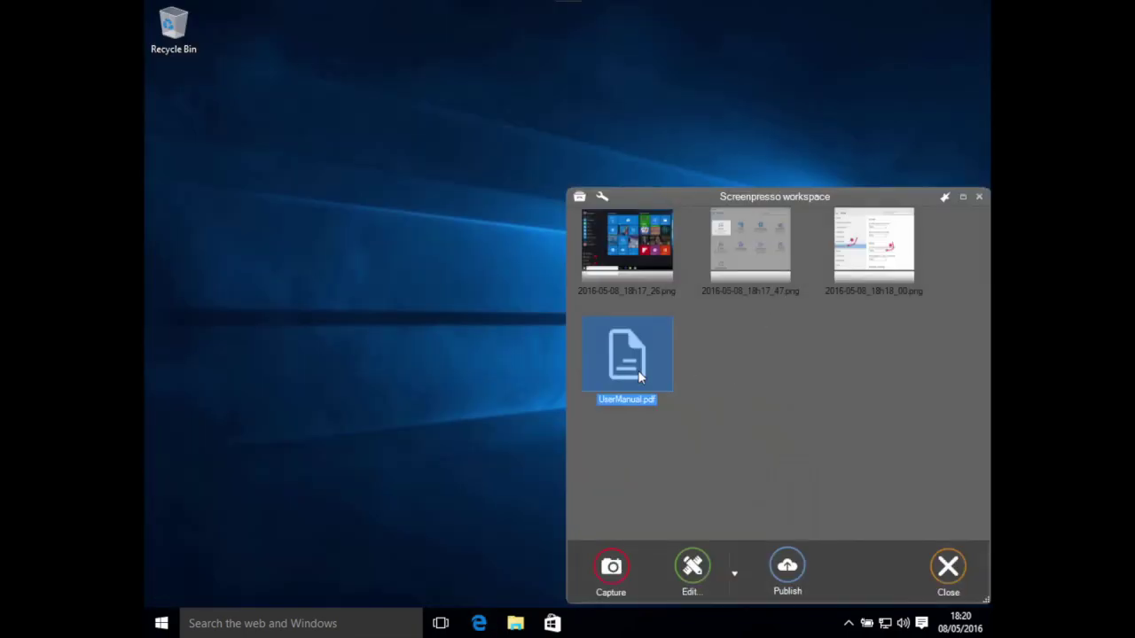
{"action": "left_click_drag", "start_coordinate": [639, 365], "coordinate": [329, 223]}
{"action": "left_click", "coordinate": [662, 376]}
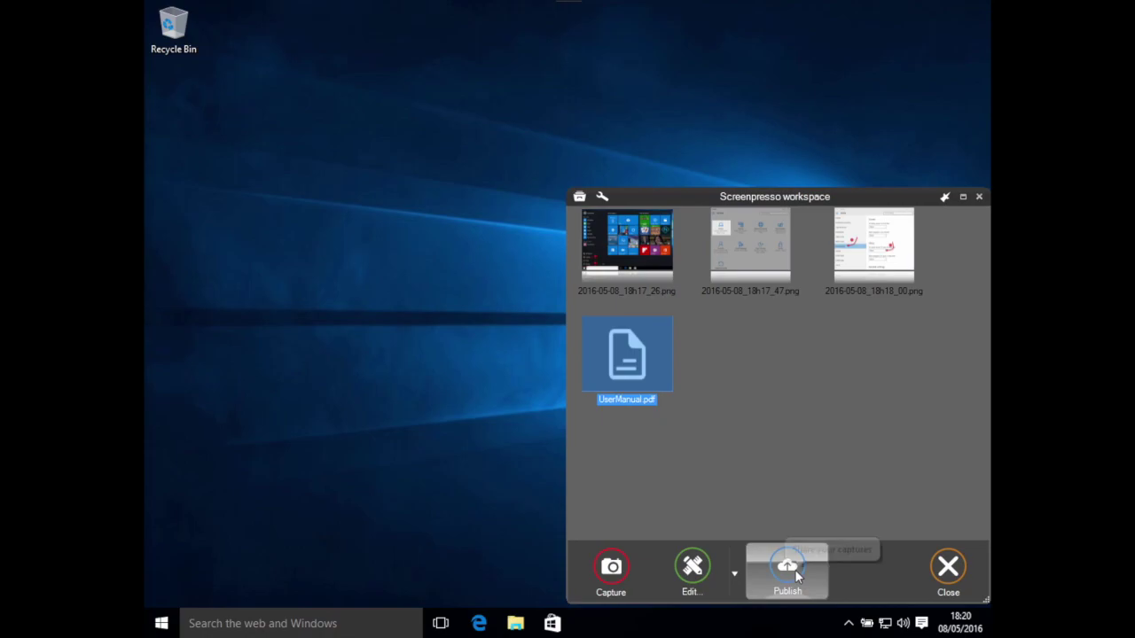